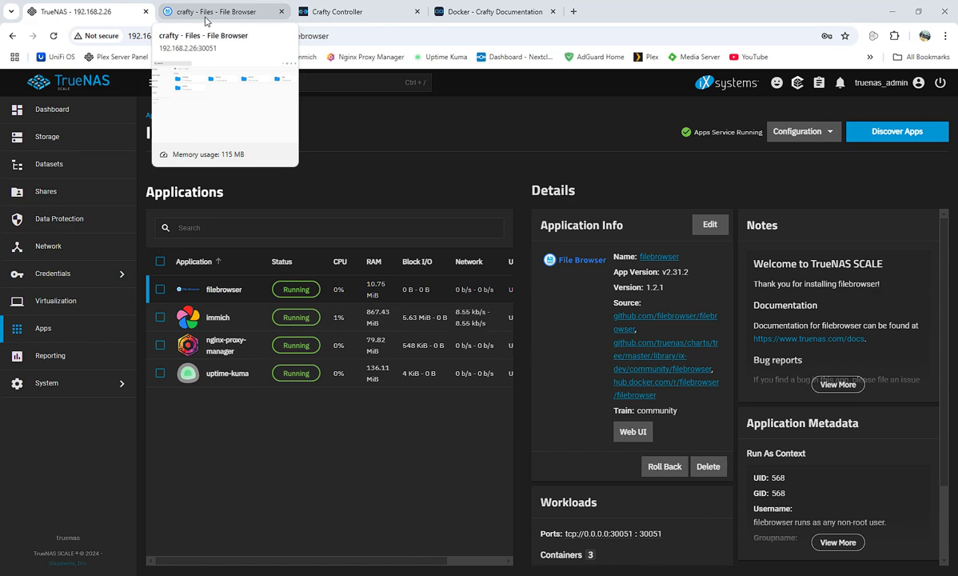
Open the Discover apps catalog and reveal the Install via YAML option beside Custom App.
{"action": "left_click", "coordinate": [914, 135]}
{"action": "left_click", "coordinate": [931, 131]}
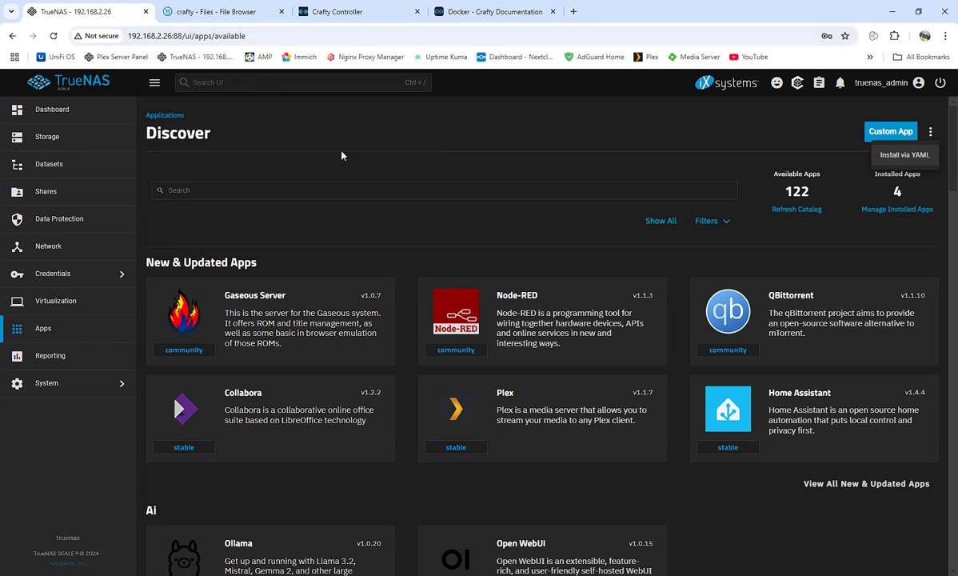
Review Crafty's Docker download option and compose documentation, then return to the TrueNAS catalog.
{"action": "left_click", "coordinate": [349, 13]}
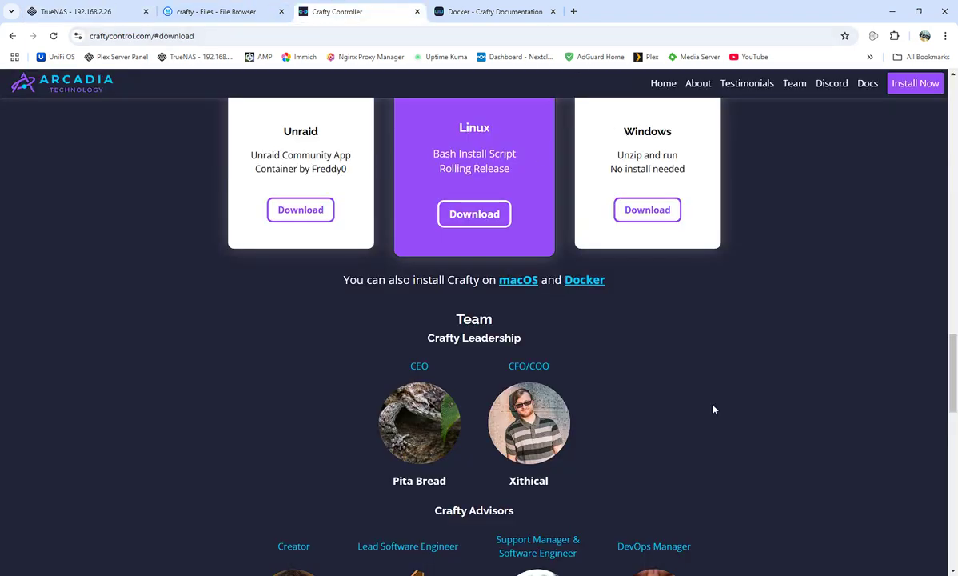
{"action": "scroll", "coordinate": [742, 393], "scroll_direction": "up", "scroll_amount": 3}
{"action": "scroll", "coordinate": [740, 392], "scroll_direction": "down", "scroll_amount": 3}
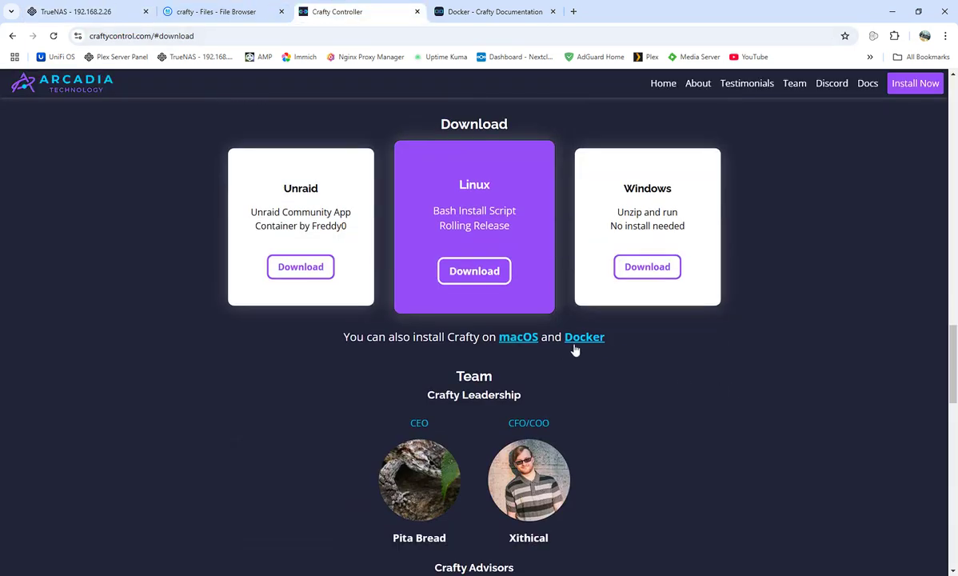
{"action": "left_click", "coordinate": [488, 13]}
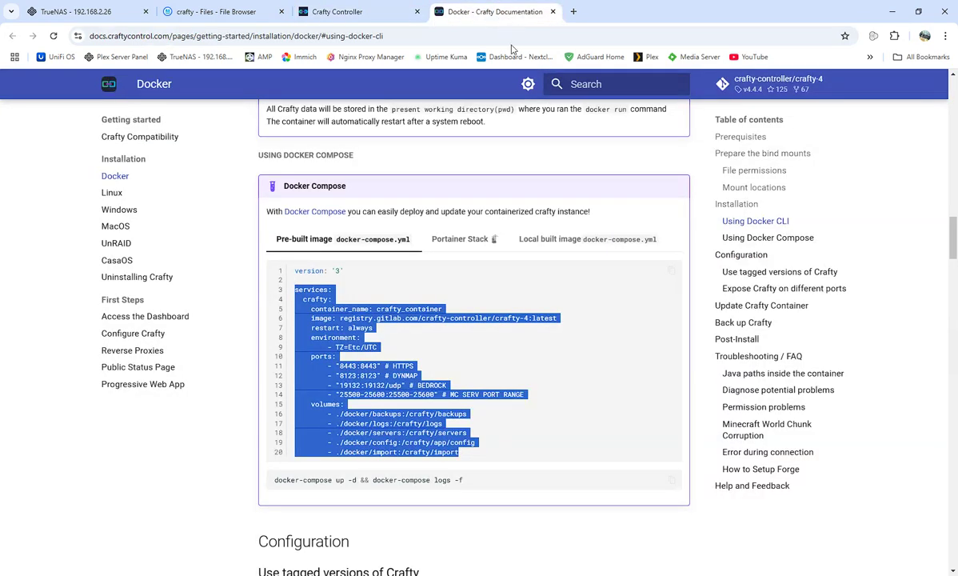
{"action": "left_click", "coordinate": [104, 4]}
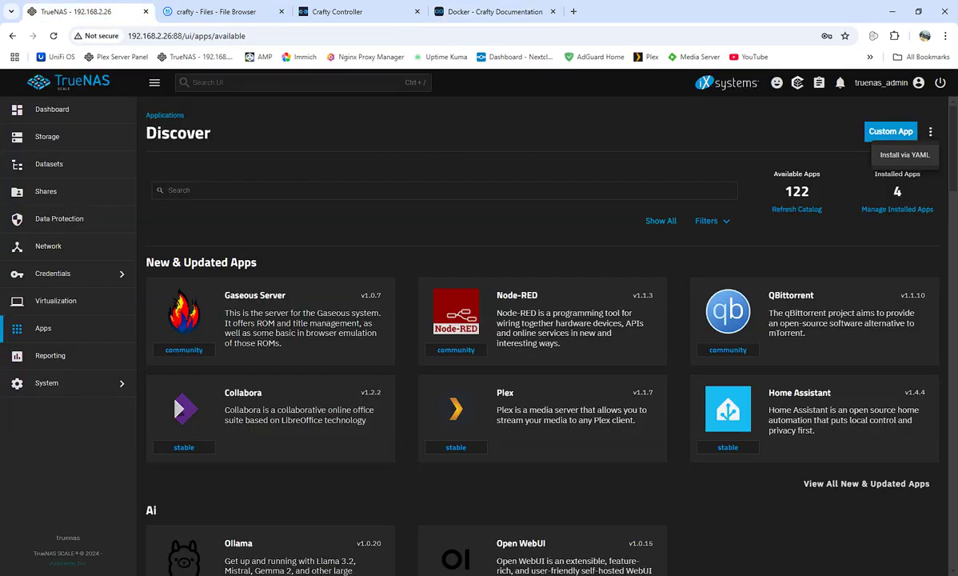
Expand the crafty dataset to show backups, configs, import, logs and servers.
{"action": "left_click", "coordinate": [44, 166]}
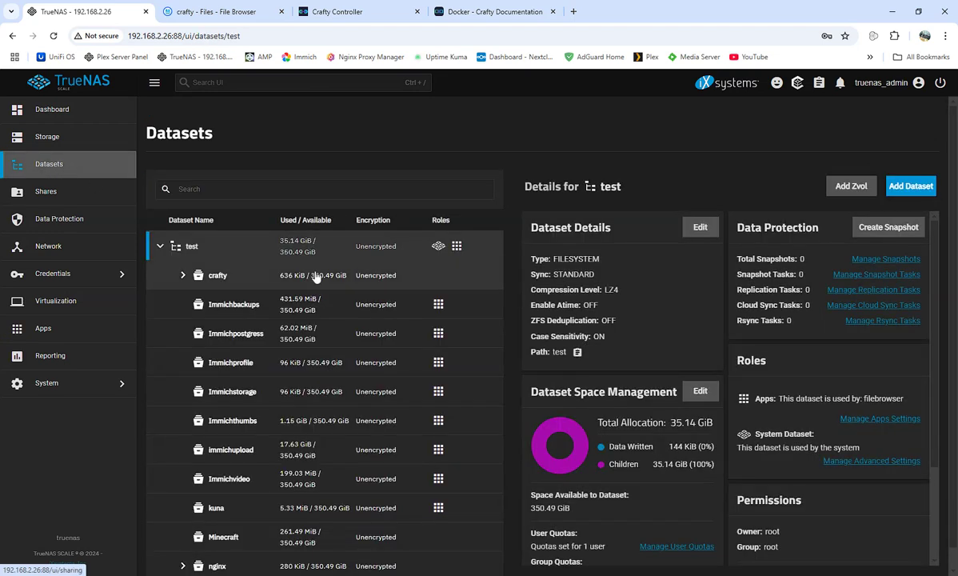
{"action": "left_click", "coordinate": [182, 276]}
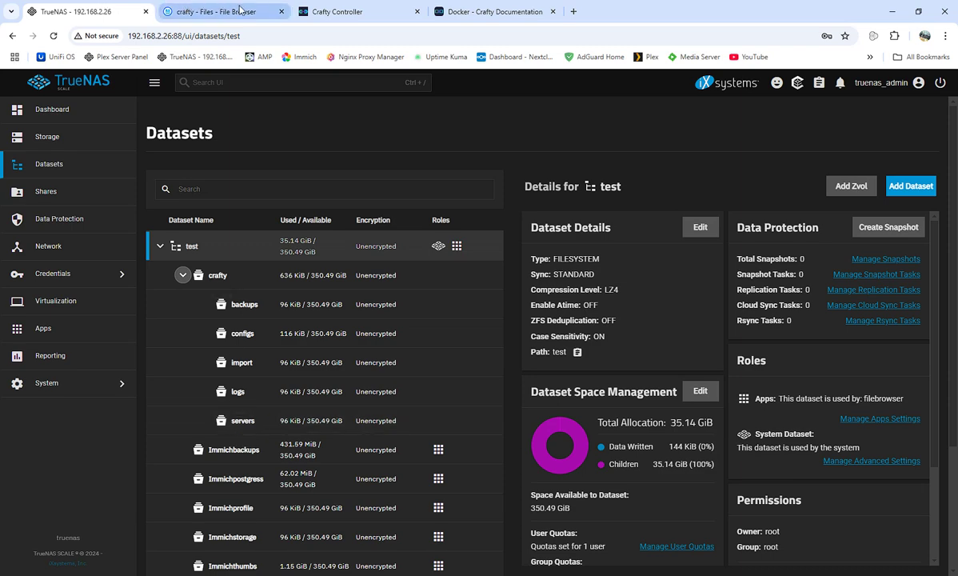
Copy the pre-built docker-compose services block from the Crafty Docker docs and return to TrueNAS.
{"action": "left_click", "coordinate": [464, 12]}
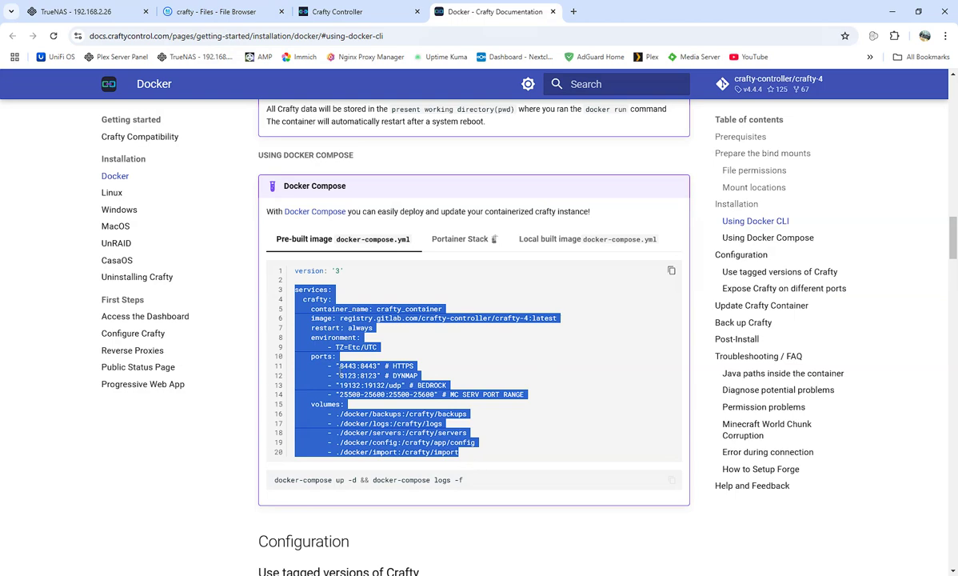
{"action": "right_click", "coordinate": [340, 372]}
{"action": "left_click", "coordinate": [359, 386]}
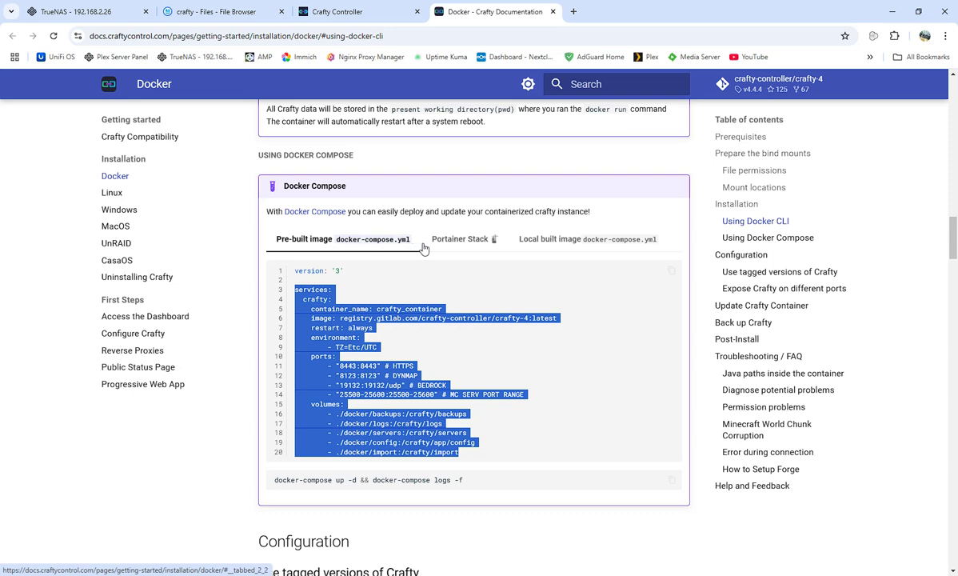
{"action": "left_click", "coordinate": [76, 12]}
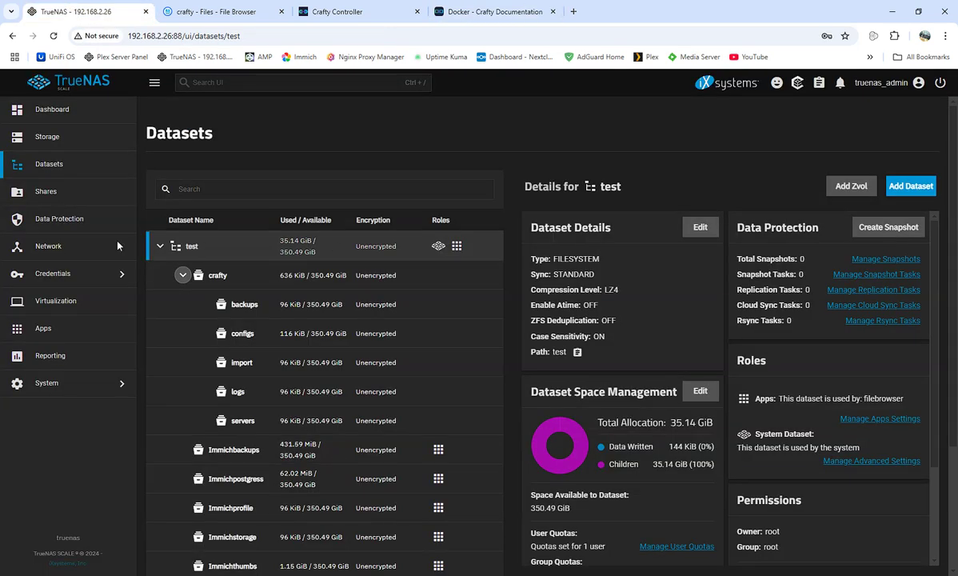
Go to Apps, then Discover Apps, and bring up the extra install options menu.
{"action": "left_click", "coordinate": [67, 329]}
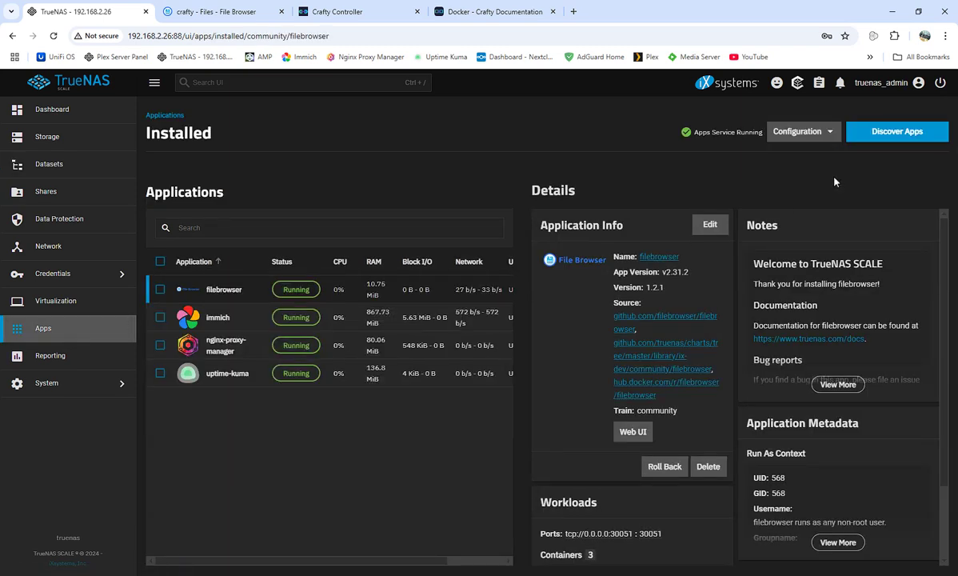
{"action": "left_click", "coordinate": [894, 136]}
{"action": "left_click", "coordinate": [931, 135]}
Start an Install via YAML app named cafty and paste the Crafty docker-compose YAML into Custom Config.
{"action": "left_click", "coordinate": [900, 157]}
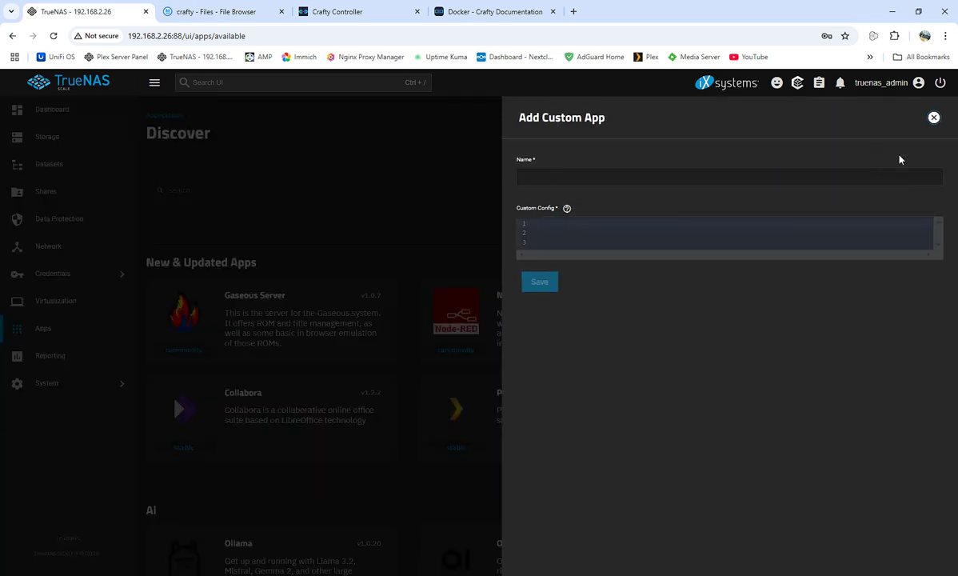
{"action": "left_click", "coordinate": [535, 176]}
{"action": "type", "text": "craf"}
{"action": "type", "text": "ty"}
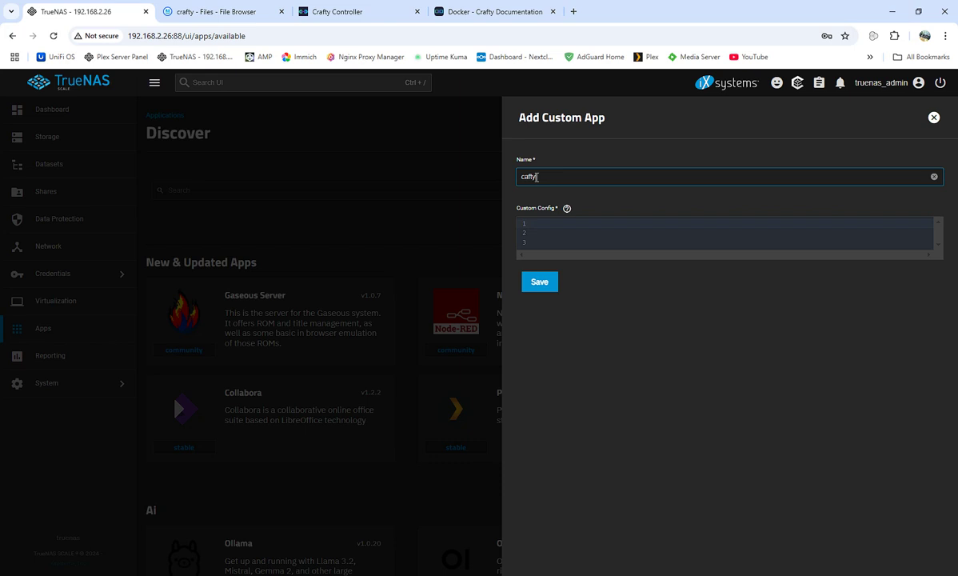
{"action": "right_click", "coordinate": [550, 221]}
{"action": "left_click", "coordinate": [597, 350]}
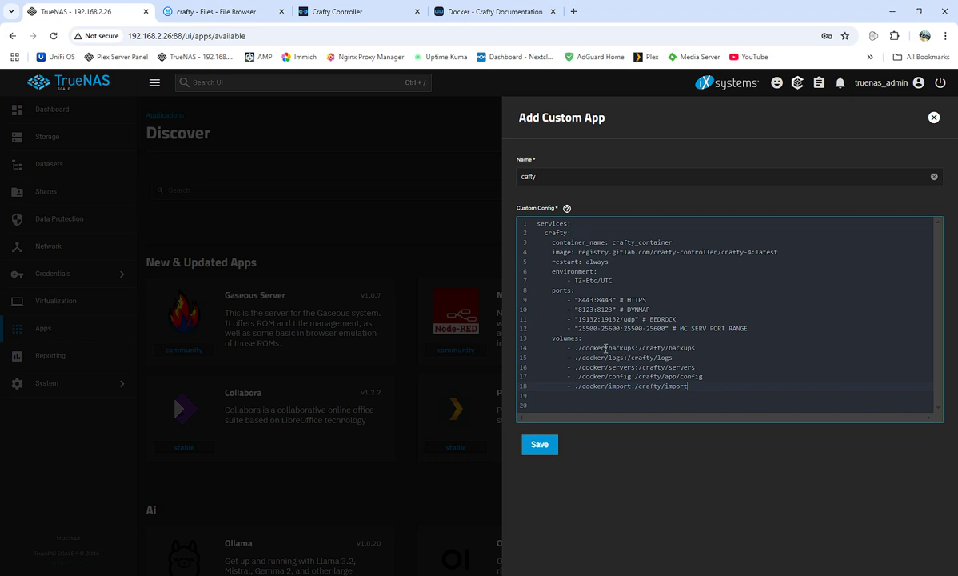
Change the line 14 backups host path from ./docker to /mnt/test/crafty.
{"action": "left_click", "coordinate": [578, 348]}
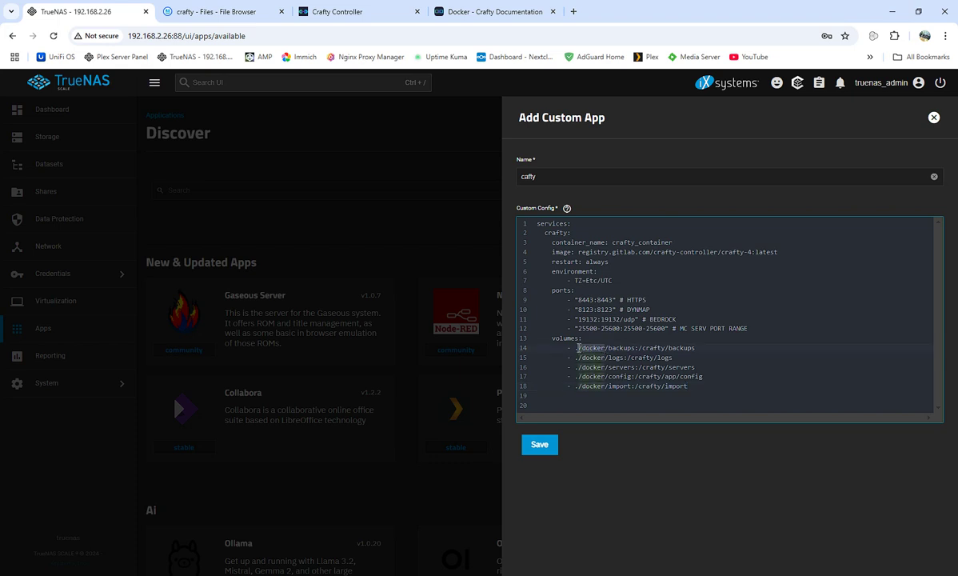
{"action": "key", "text": "Delete"}
{"action": "key", "text": "Delete"}
{"action": "key", "text": "Delete"}
{"action": "key", "text": "Delete"}
{"action": "key", "text": "Delete"}
{"action": "key", "text": "Delete"}
{"action": "key", "text": "Delete"}
{"action": "key", "text": "BackSpace"}
{"action": "type", "text": "mnt"}
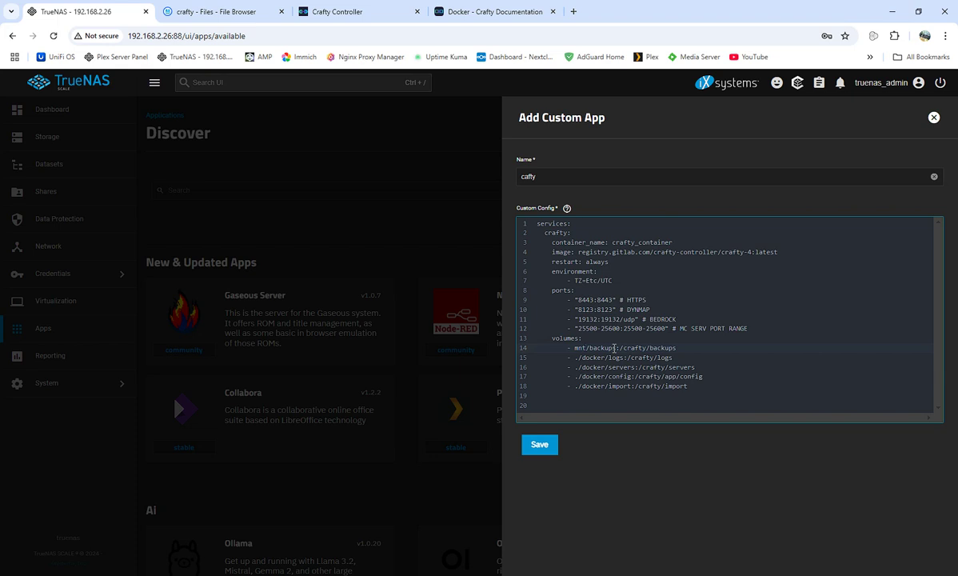
{"action": "type", "text": "/mnttes"}
{"action": "key", "text": "BackSpace"}
{"action": "key", "text": "BackSpace"}
{"action": "key", "text": "BackSpace"}
{"action": "key", "text": "BackSpace"}
{"action": "type", "text": "/test/crafty"}
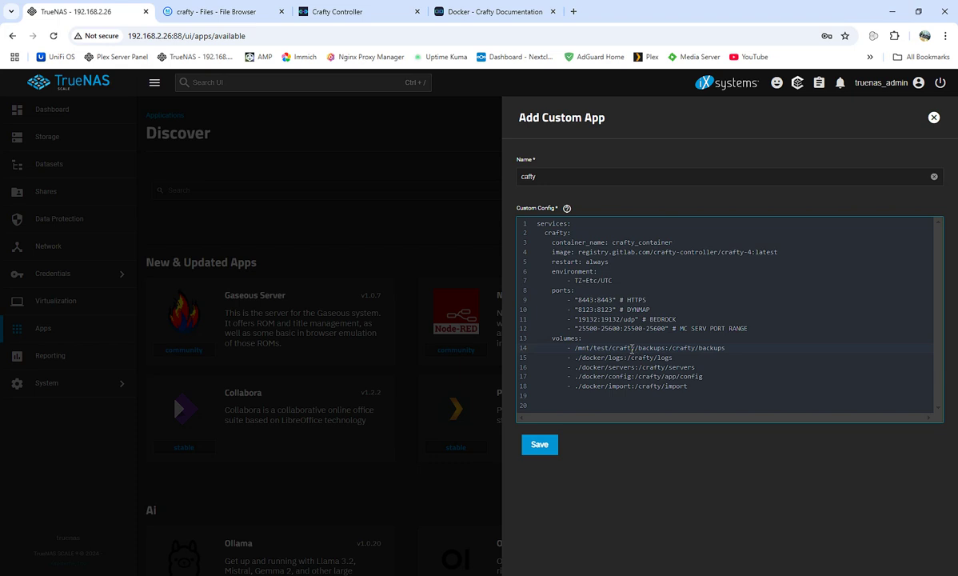
Copy the /mnt/test/crafty path and select ./docker on the logs line.
{"action": "left_click_drag", "start_coordinate": [637, 349], "coordinate": [573, 348]}
{"action": "right_click", "coordinate": [574, 349]}
{"action": "left_click", "coordinate": [604, 128]}
{"action": "double_click", "coordinate": [623, 357]}
{"action": "left_click_drag", "start_coordinate": [605, 358], "coordinate": [575, 359]}
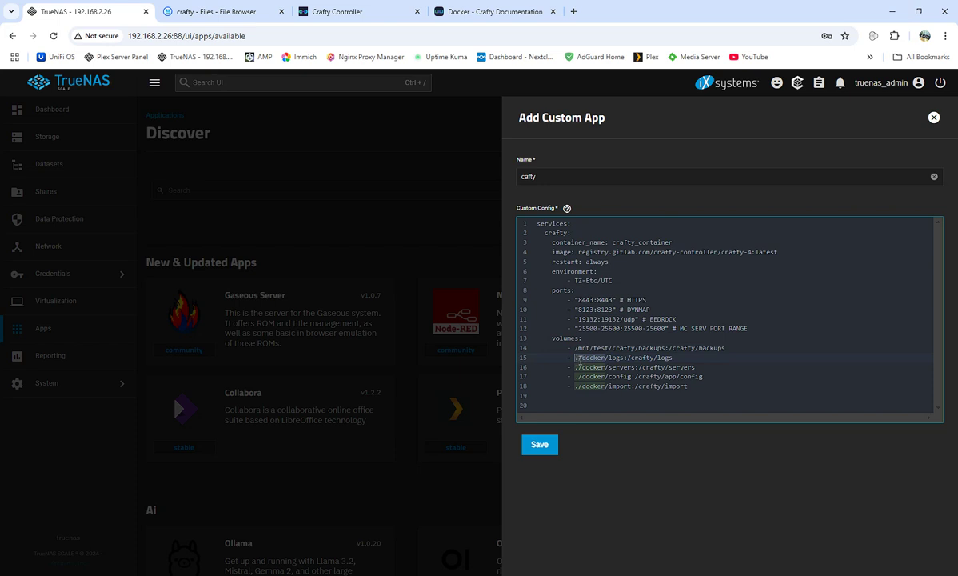
Replace ./docker with /mnt/test/crafty on the logs and servers volume lines.
{"action": "key", "text": "ctrl+v"}
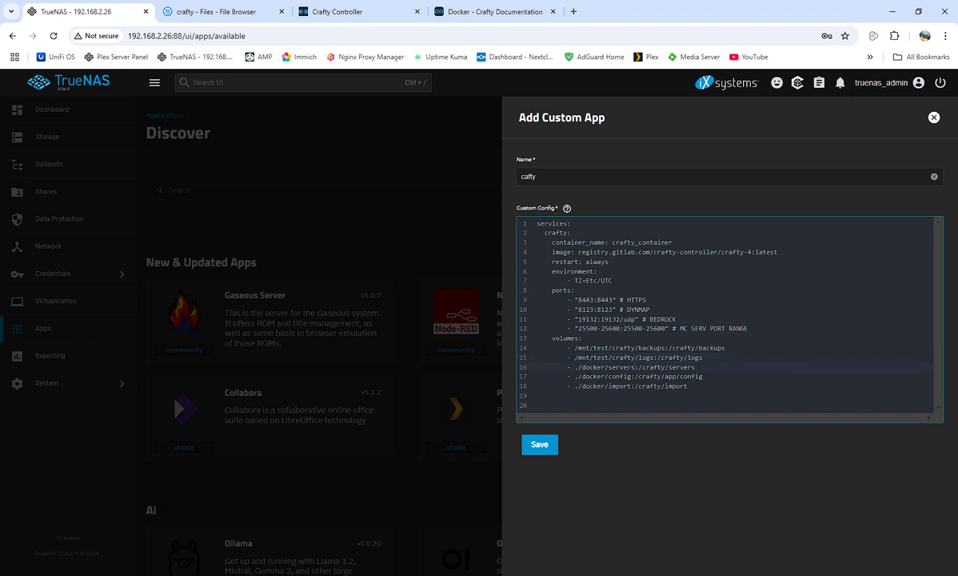
{"action": "key", "text": "alt+Tab"}
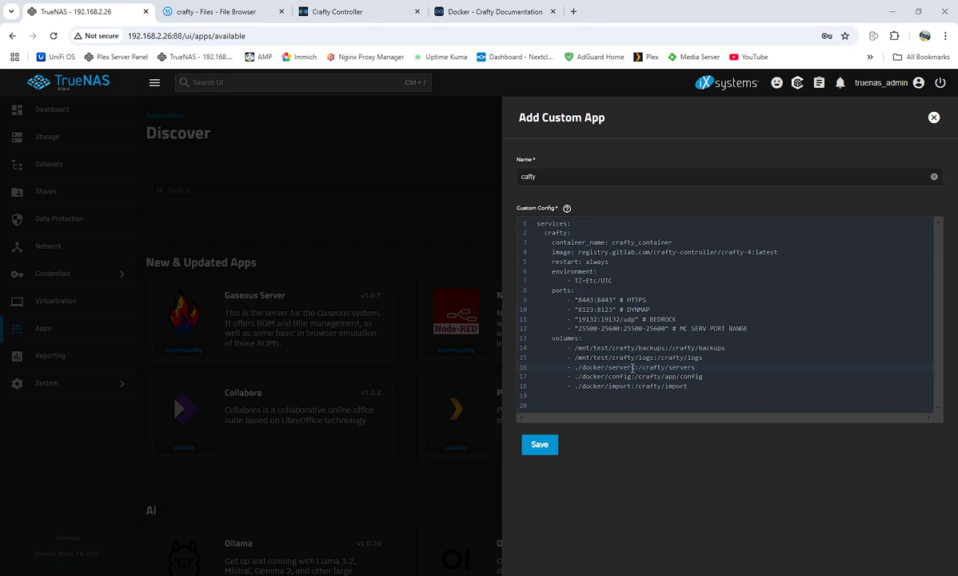
{"action": "left_click", "coordinate": [606, 368]}
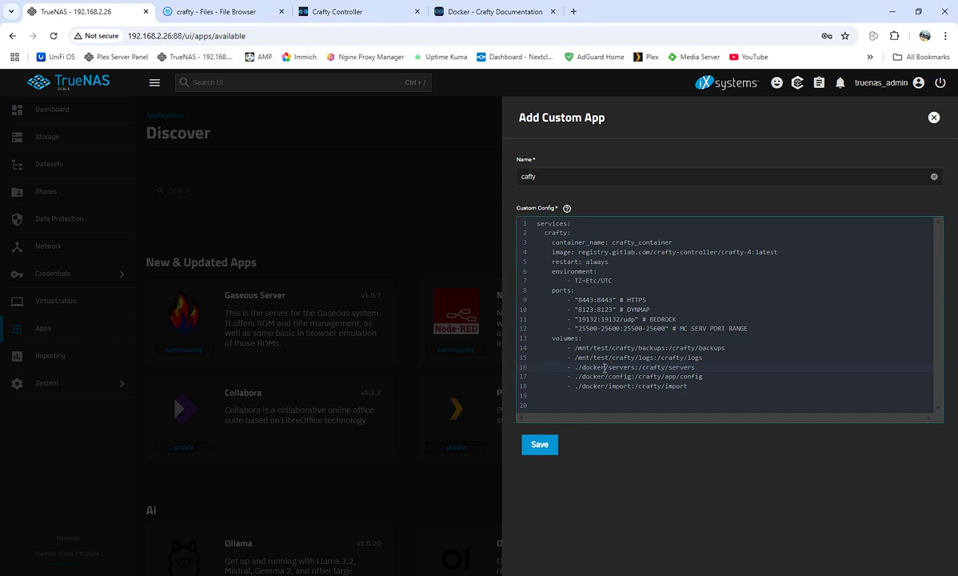
{"action": "left_click_drag", "start_coordinate": [606, 367], "coordinate": [575, 367]}
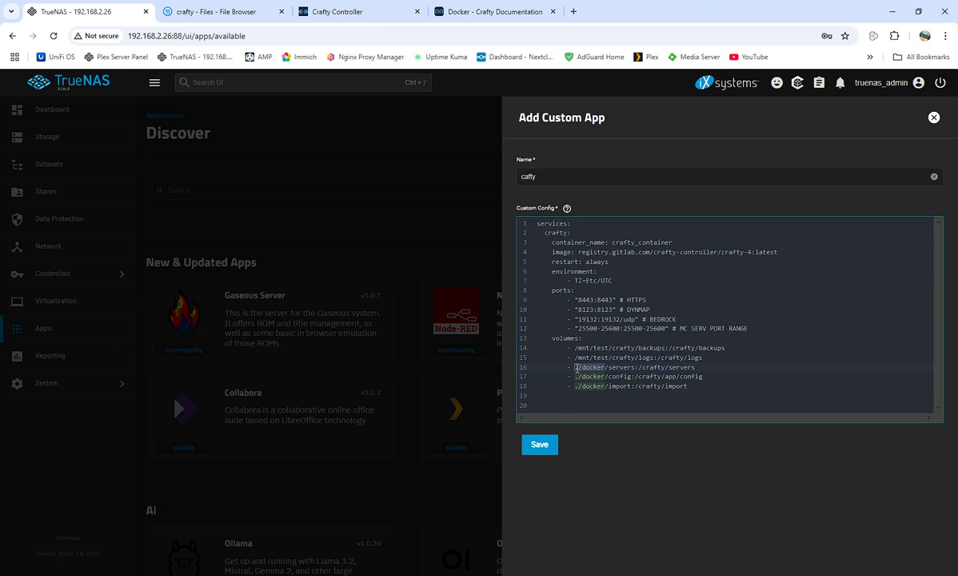
{"action": "key", "text": "ctrl+v"}
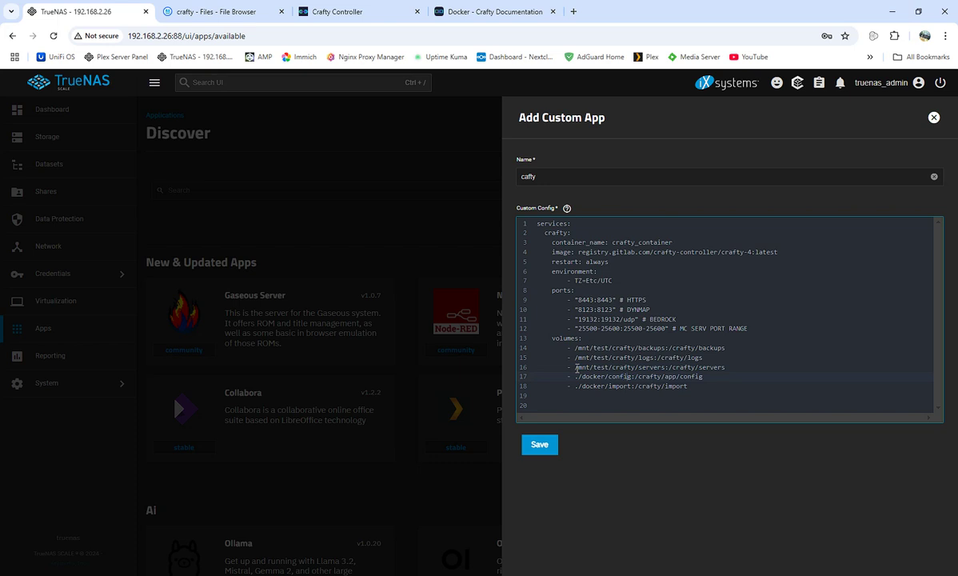
Rename config to configs and point the configs and import volumes at /mnt/test/crafty.
{"action": "type", "text": "s"}
{"action": "key", "text": "BackSpace"}
{"action": "key", "text": "BackSpace"}
{"action": "key", "text": "BackSpace"}
{"action": "key", "text": "BackSpace"}
{"action": "key", "text": "BackSpace"}
{"action": "key", "text": "BackSpace"}
{"action": "key", "text": "BackSpace"}
{"action": "key", "text": "BackSpace"}
{"action": "key", "text": "ctrl+v"}
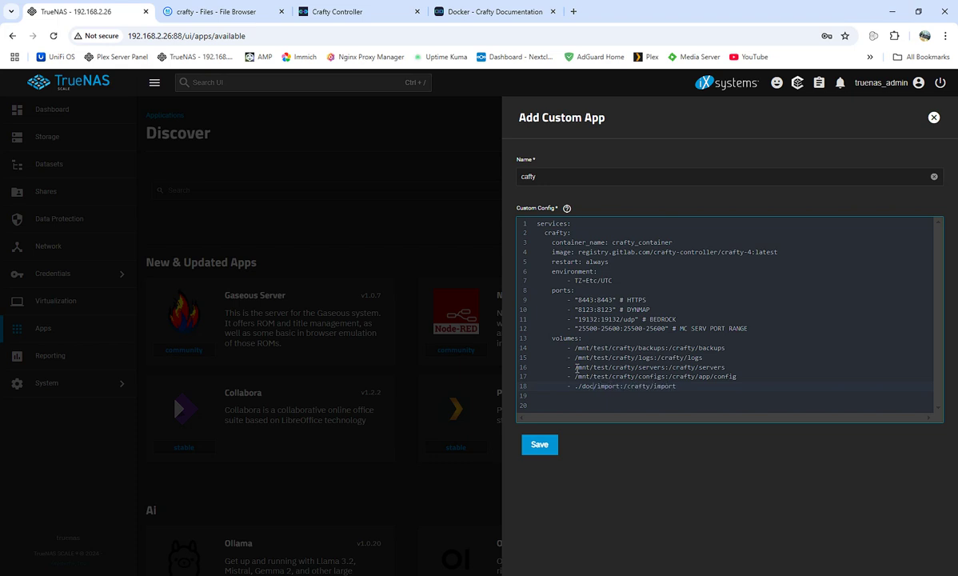
{"action": "key", "text": "BackSpace"}
{"action": "key", "text": "BackSpace"}
{"action": "key", "text": "BackSpace"}
{"action": "key", "text": "BackSpace"}
{"action": "key", "text": "BackSpace"}
{"action": "key", "text": "BackSpace"}
{"action": "key", "text": "BackSpace"}
{"action": "key", "text": "BackSpace"}
{"action": "key", "text": "ctrl+v"}
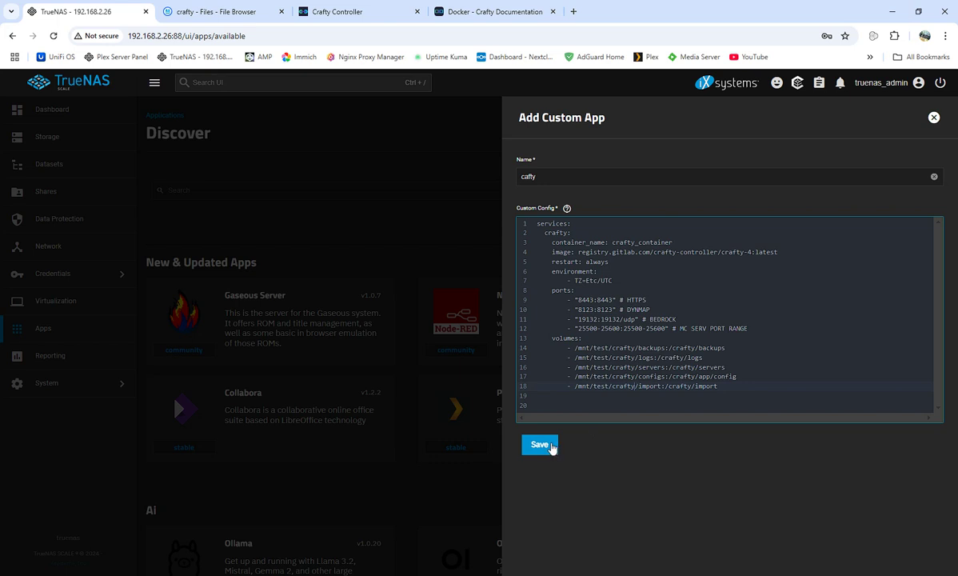
Save the cafty custom app so its install job starts pulling images.
{"action": "left_click", "coordinate": [548, 446]}
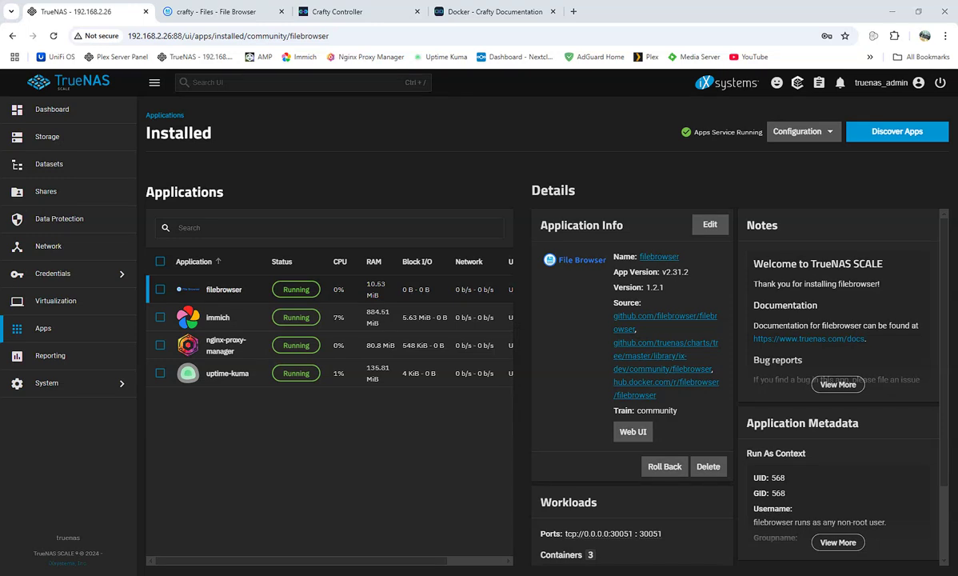
Reload, open the cafty app and connect to its container logs showing Crafty v4.4.4 starting.
{"action": "left_click", "coordinate": [54, 36]}
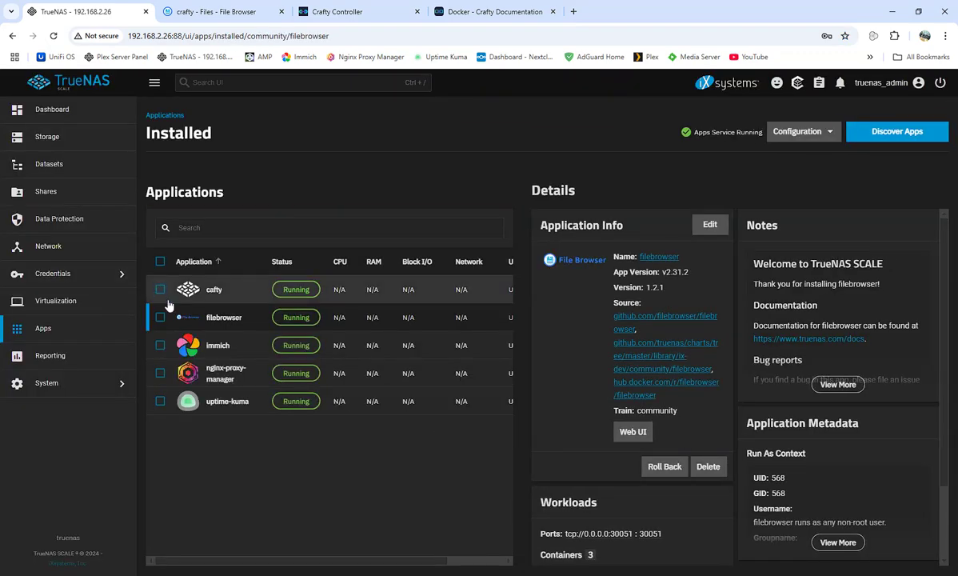
{"action": "left_click", "coordinate": [196, 272]}
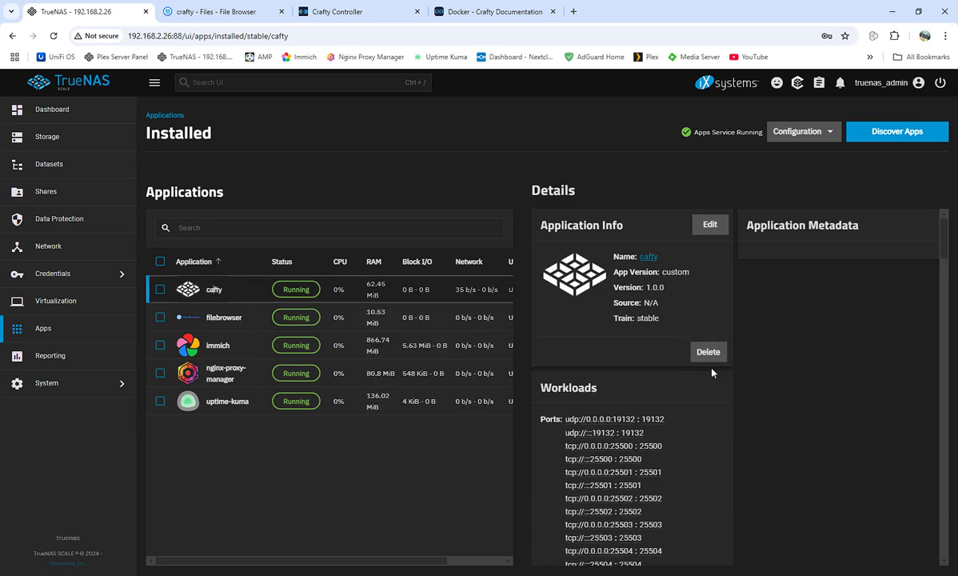
{"action": "scroll", "coordinate": [716, 376], "scroll_direction": "down", "scroll_amount": 15}
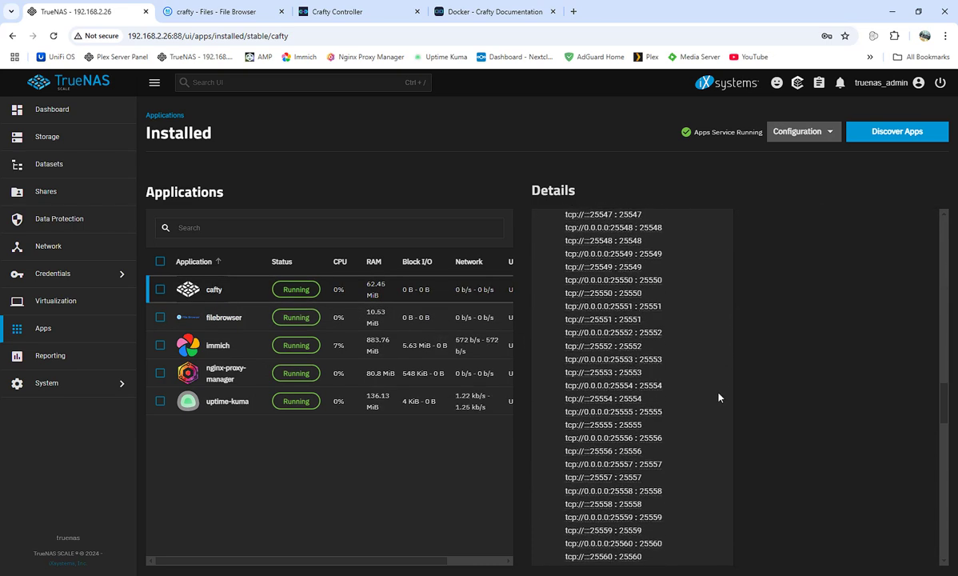
{"action": "scroll", "coordinate": [718, 397], "scroll_direction": "down", "scroll_amount": 15}
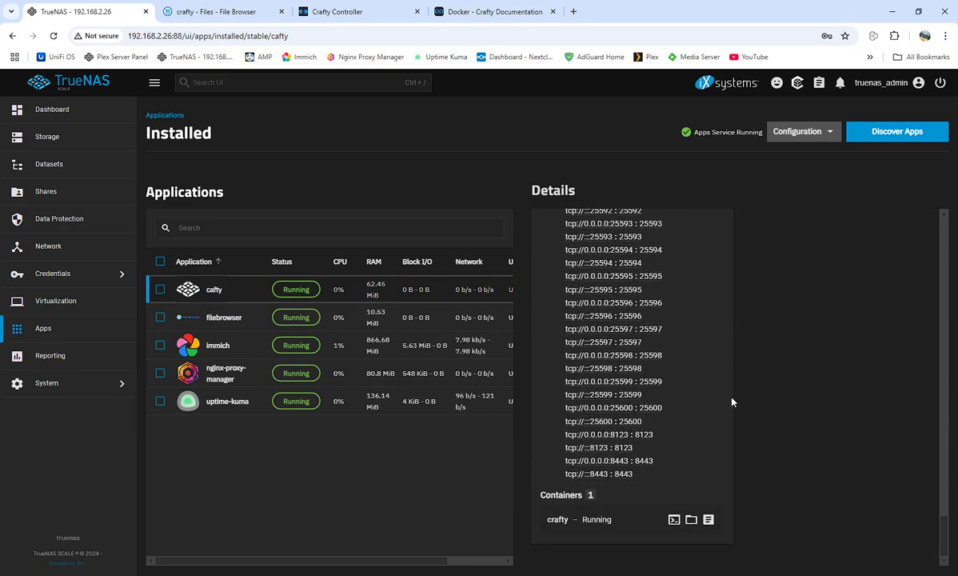
{"action": "left_click", "coordinate": [708, 519]}
{"action": "left_click", "coordinate": [565, 369]}
Scroll through the crafty container logs to confirm Crafty is ready on https port 8443.
{"action": "scroll", "coordinate": [748, 544], "scroll_direction": "up", "scroll_amount": 3}
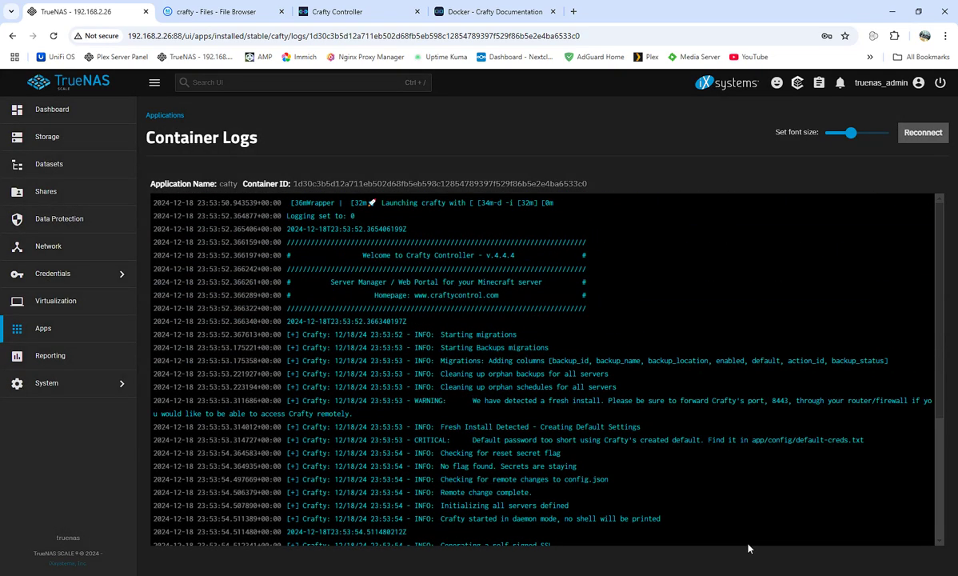
{"action": "scroll", "coordinate": [566, 412], "scroll_direction": "down", "scroll_amount": 3}
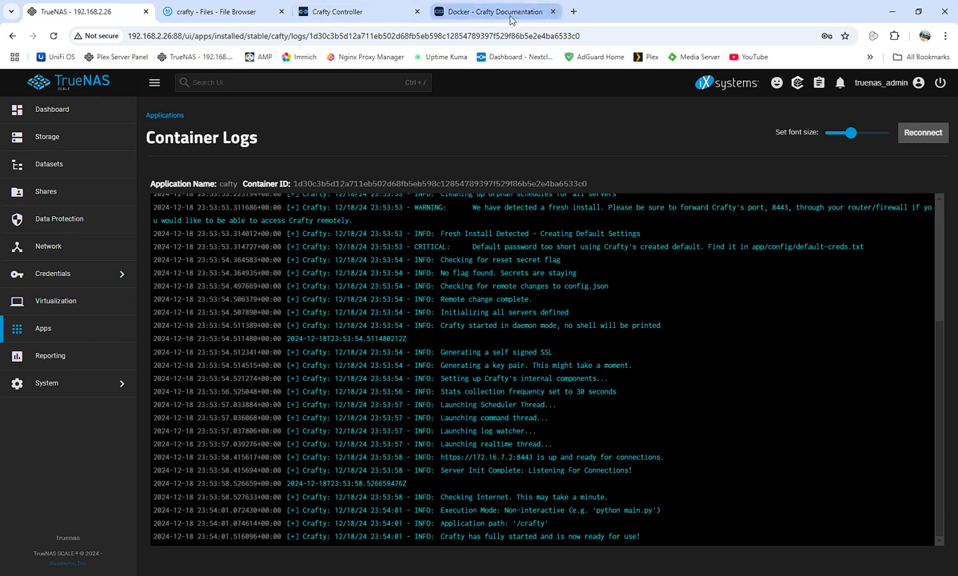
{"action": "key", "text": "ctrl+t"}
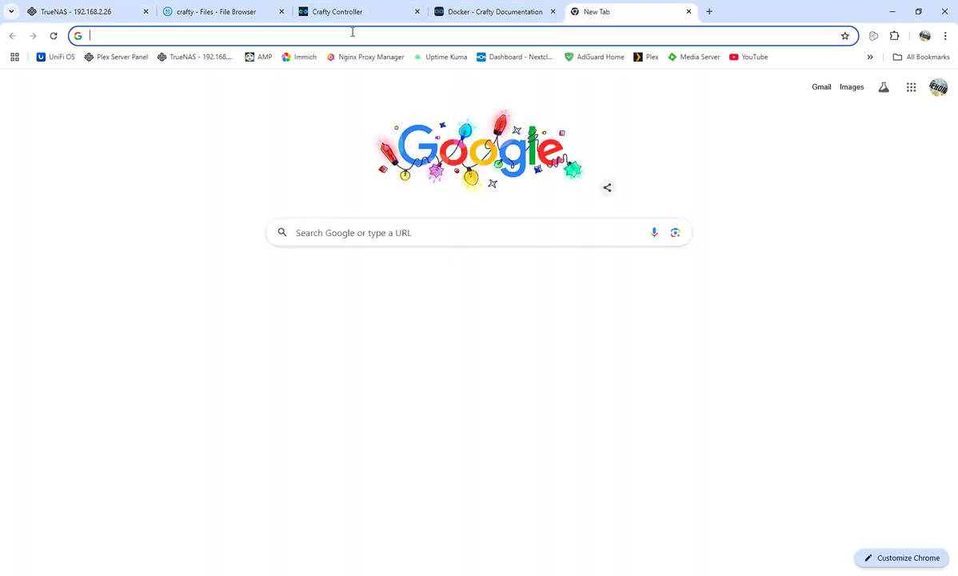
{"action": "left_click", "coordinate": [352, 32]}
{"action": "type", "text": "htt"}
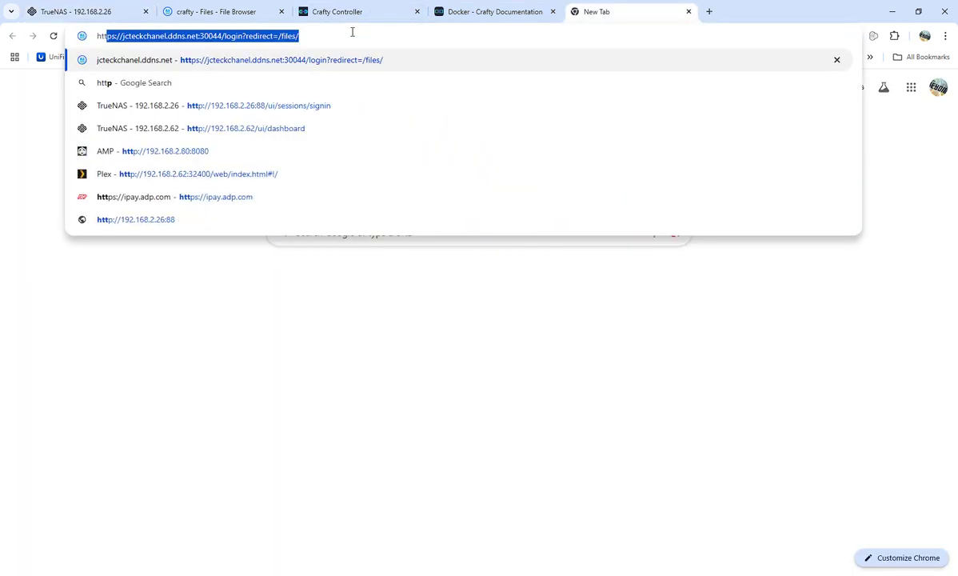
{"action": "type", "text": "ps"}
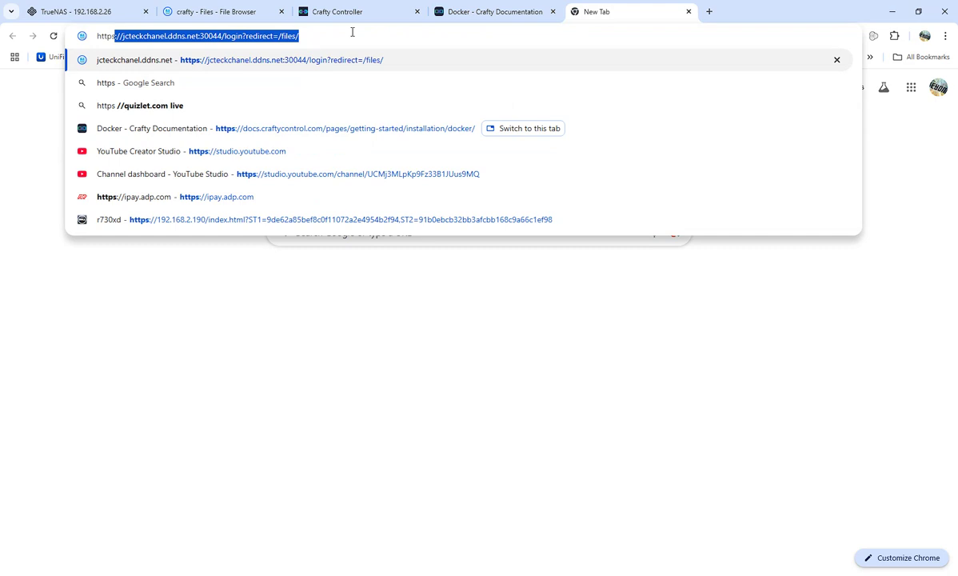
{"action": "type", "text": "://"}
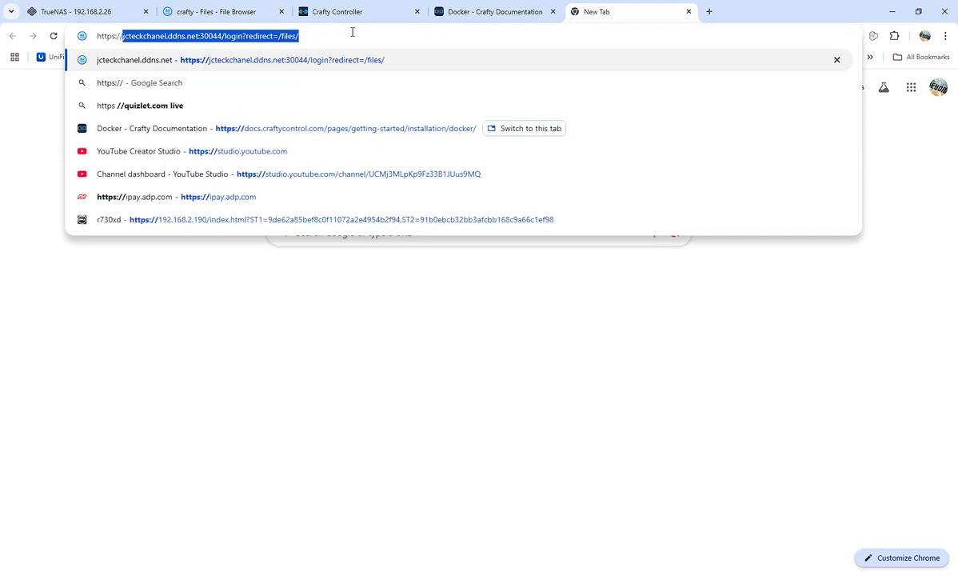
{"action": "type", "text": "192"}
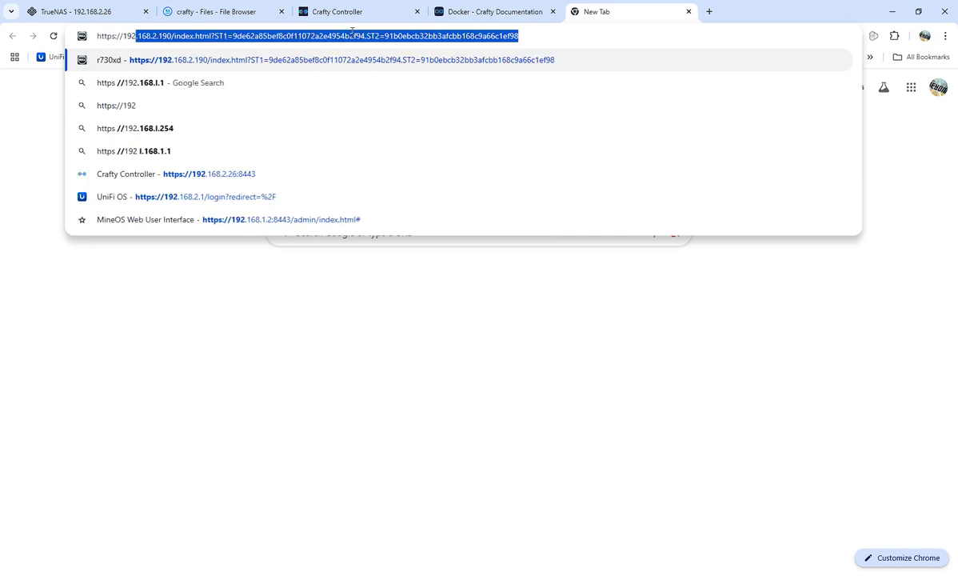
{"action": "type", "text": ".168.2"}
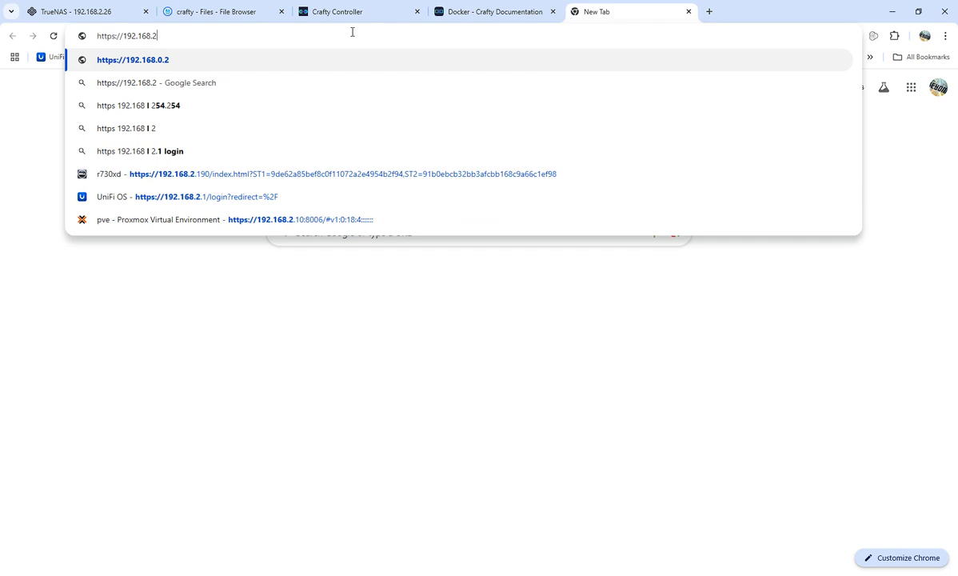
{"action": "type", "text": ".26"}
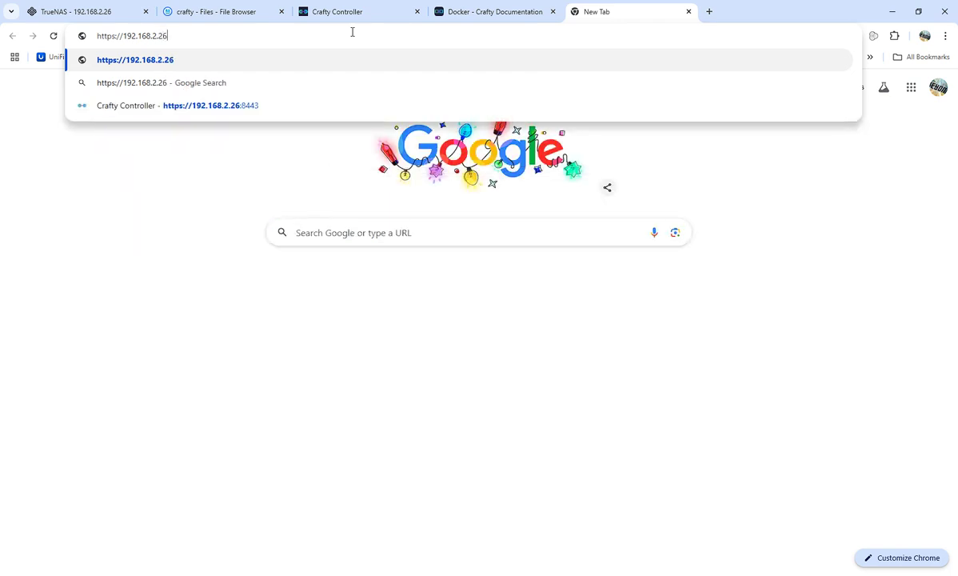
{"action": "left_click", "coordinate": [235, 104]}
{"action": "left_click", "coordinate": [351, 370]}
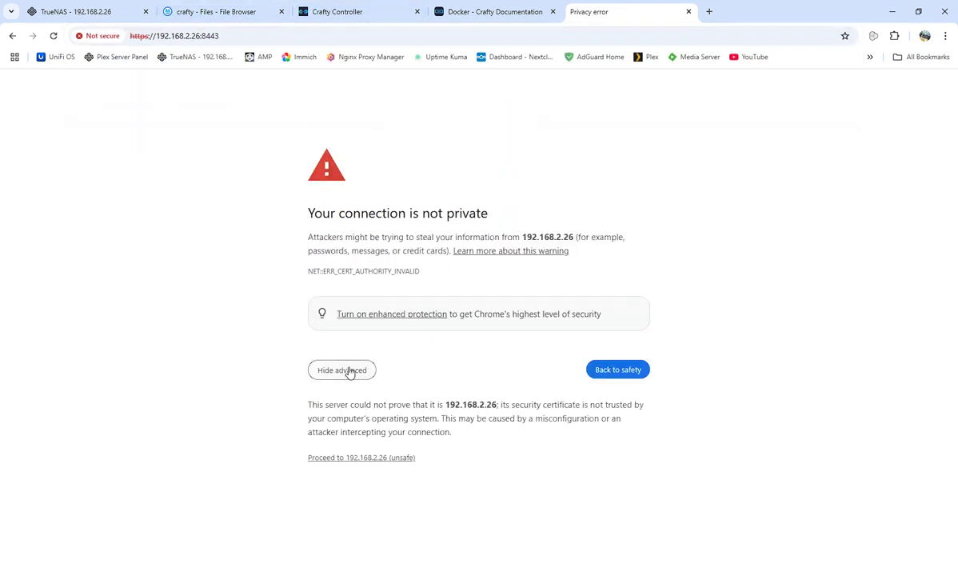
{"action": "left_click", "coordinate": [360, 458]}
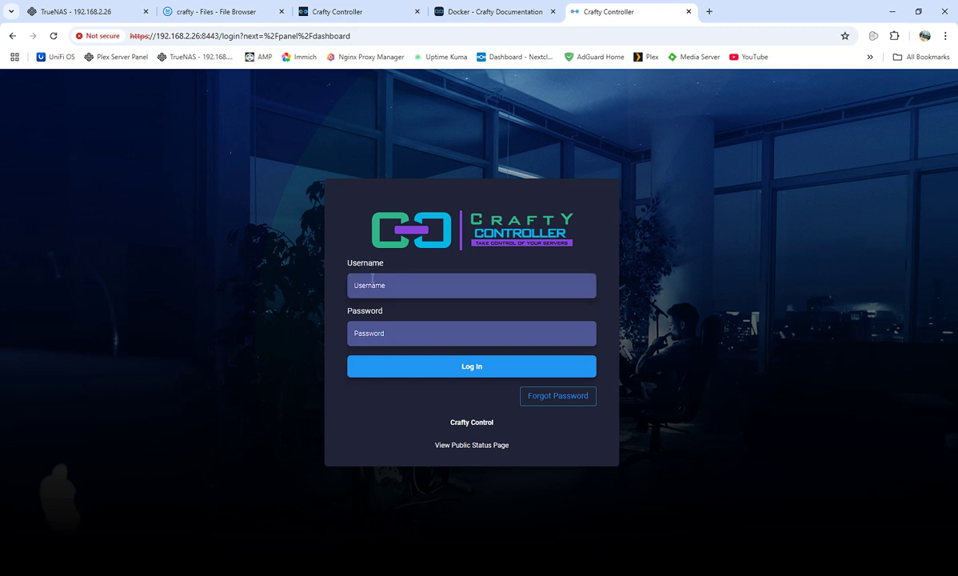
{"action": "left_click", "coordinate": [206, 14]}
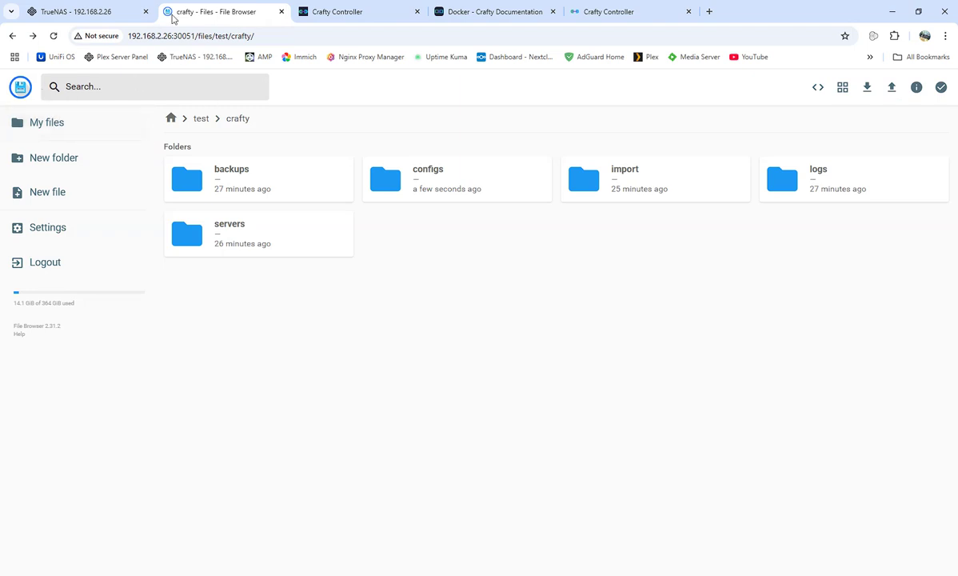
Browse from My files into test > crafty > configs.
{"action": "left_click", "coordinate": [40, 124]}
{"action": "double_click", "coordinate": [238, 180]}
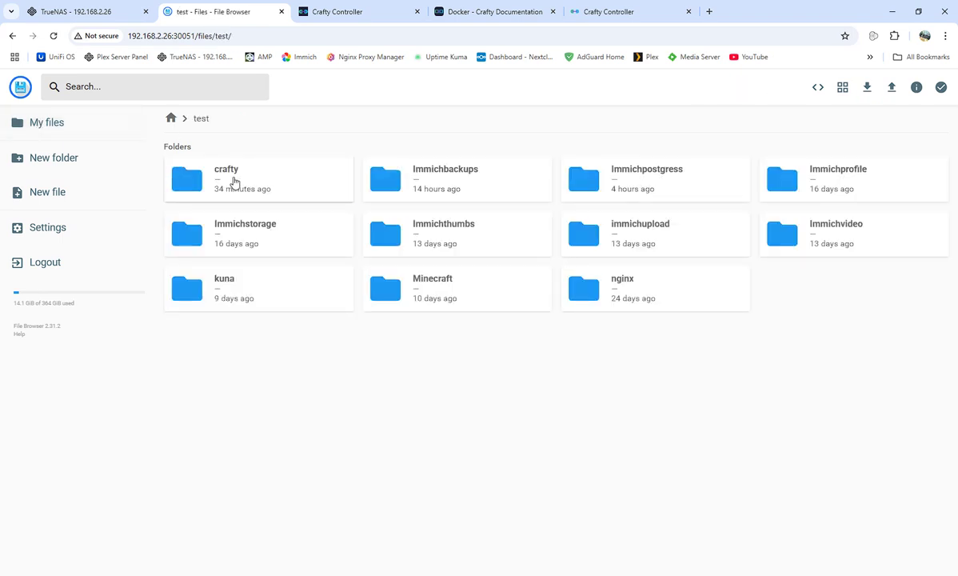
{"action": "double_click", "coordinate": [235, 182]}
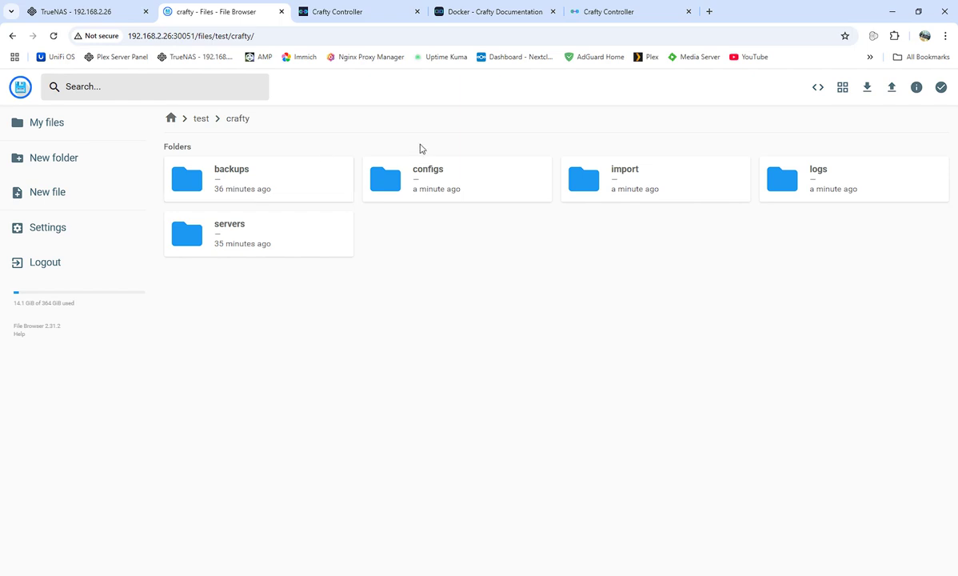
{"action": "double_click", "coordinate": [440, 191]}
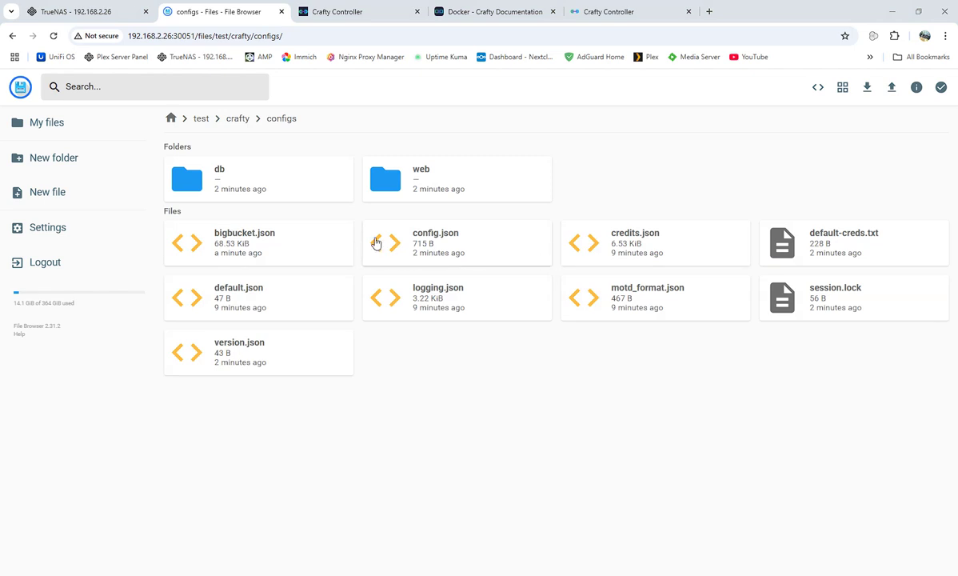
Inspect config.json, credits.json and the db folder, then return to the TrueNAS container logs.
{"action": "double_click", "coordinate": [438, 251]}
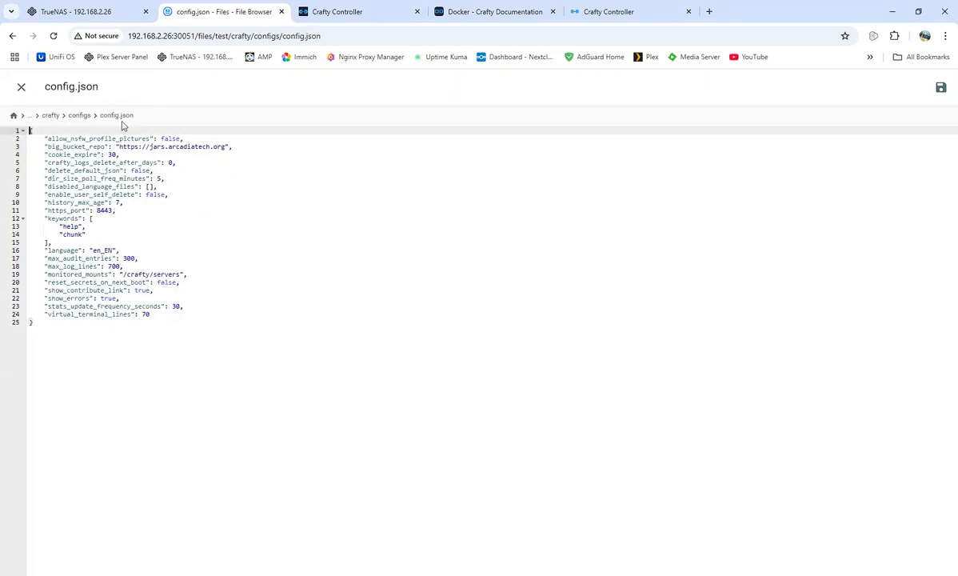
{"action": "left_click", "coordinate": [13, 37]}
{"action": "double_click", "coordinate": [638, 248]}
{"action": "left_click", "coordinate": [12, 37]}
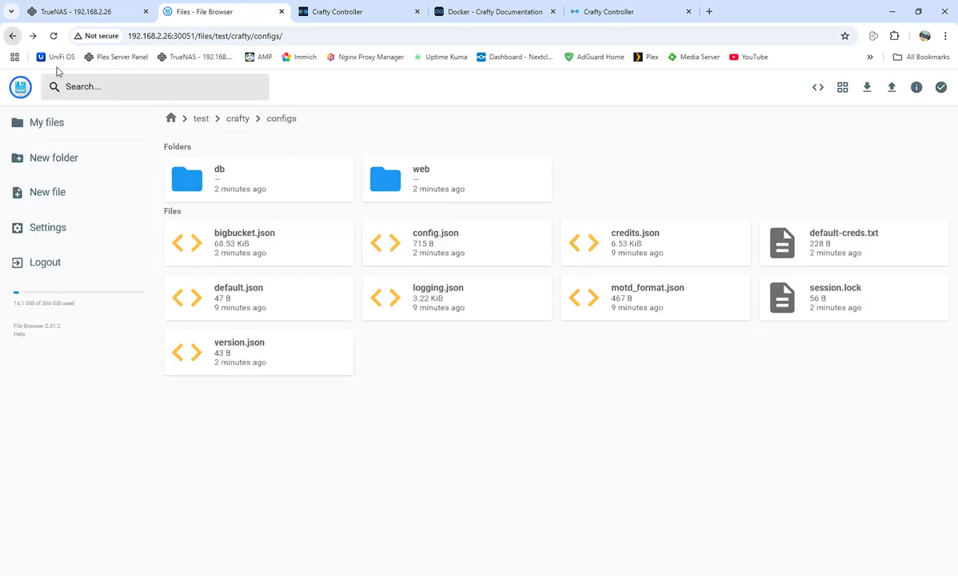
{"action": "double_click", "coordinate": [260, 180]}
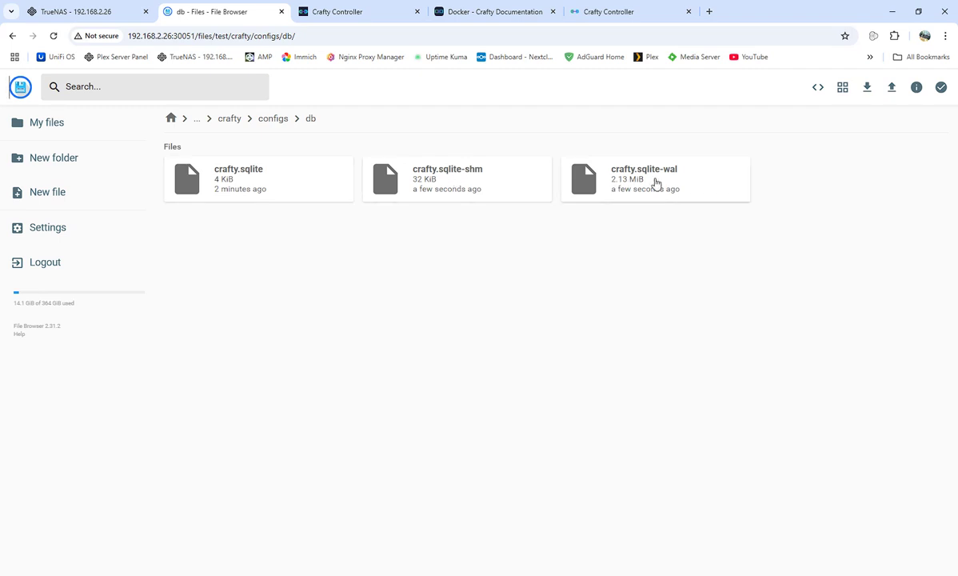
{"action": "left_click", "coordinate": [14, 37]}
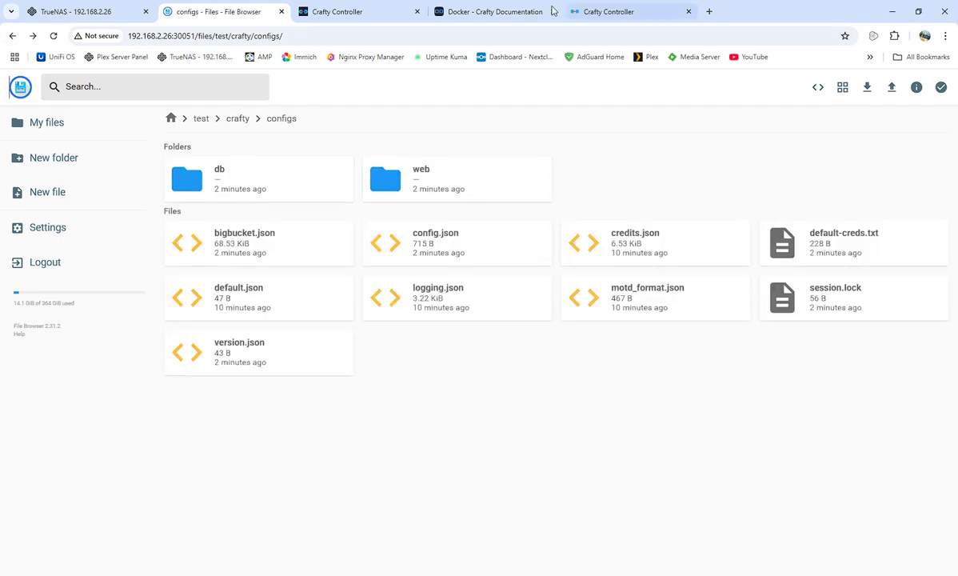
{"action": "left_click", "coordinate": [76, 11]}
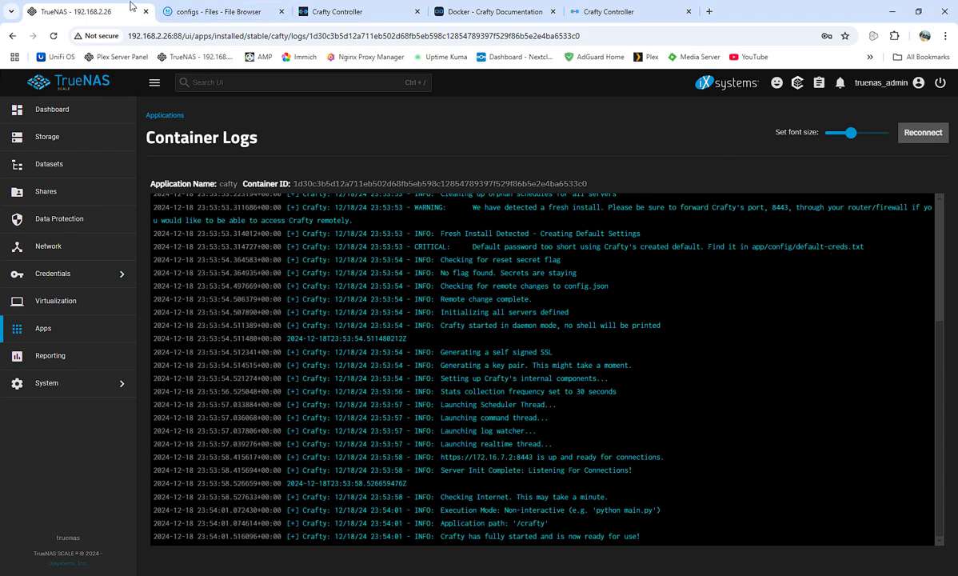
Look inside crafty's logs and backups folders, ending back in the configs folder showing default-creds.txt.
{"action": "left_click", "coordinate": [234, 14]}
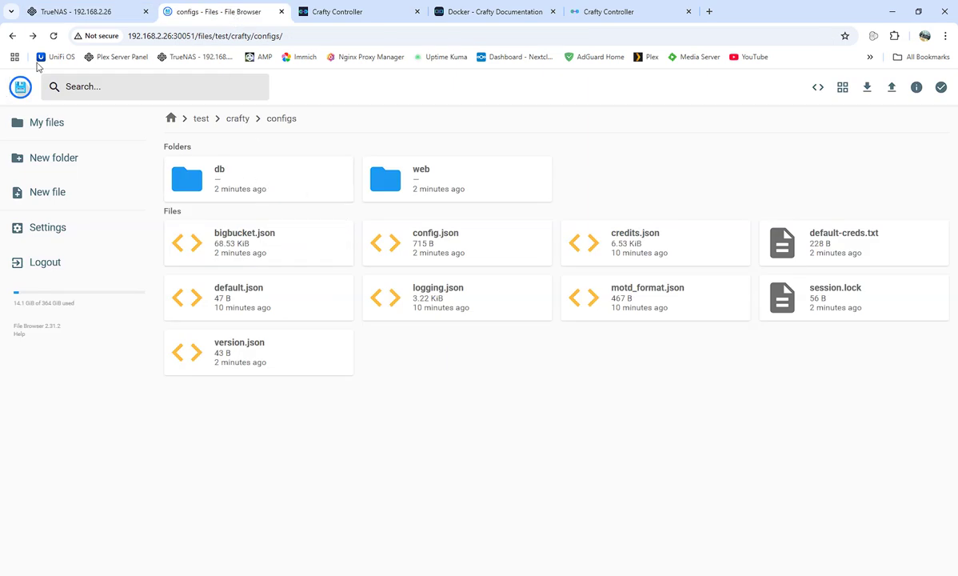
{"action": "left_click", "coordinate": [12, 36]}
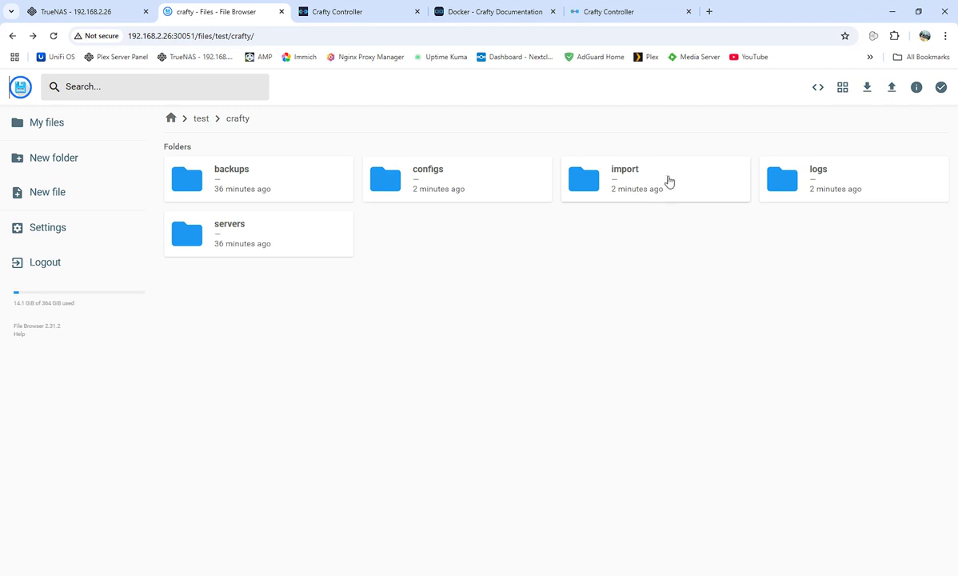
{"action": "double_click", "coordinate": [431, 175]}
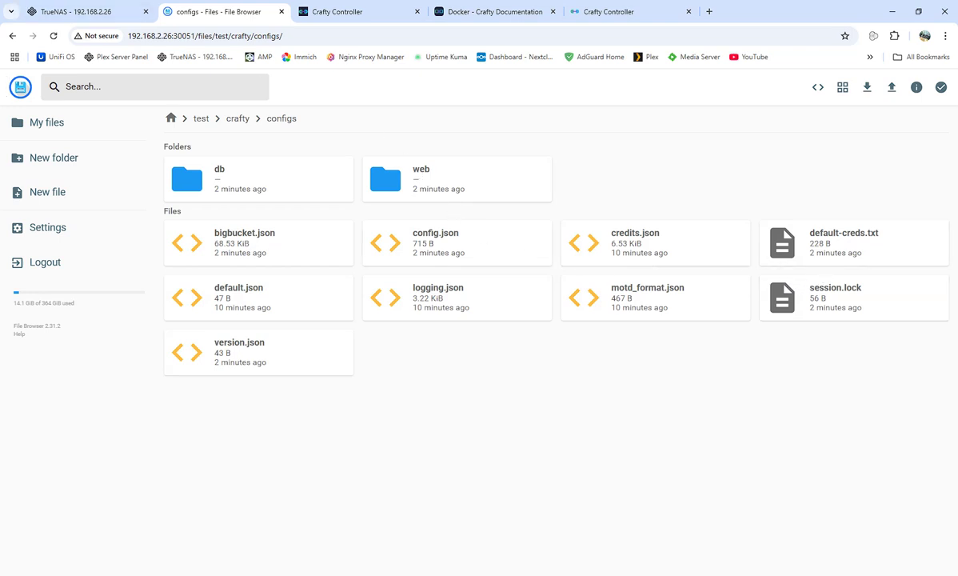
{"action": "left_click", "coordinate": [12, 36]}
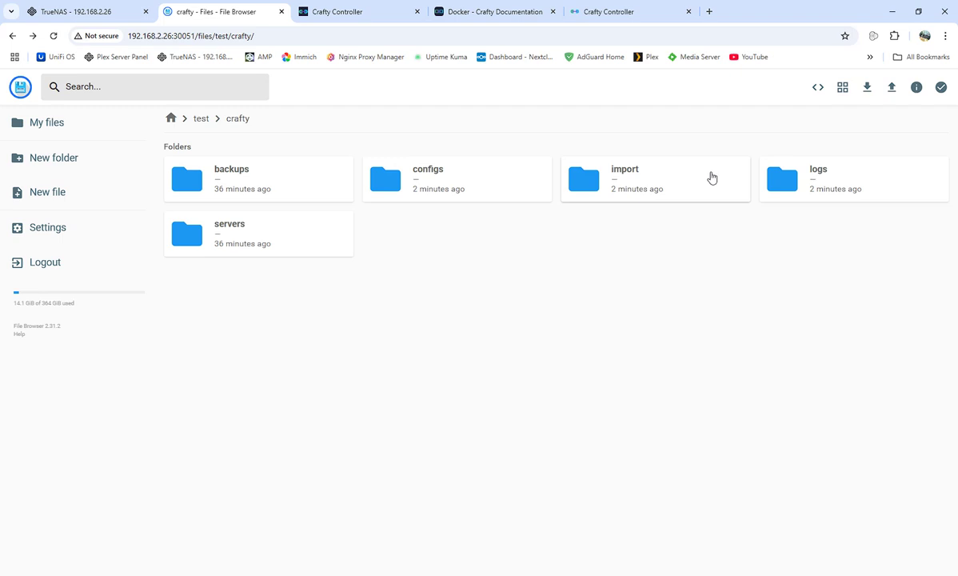
{"action": "double_click", "coordinate": [800, 186]}
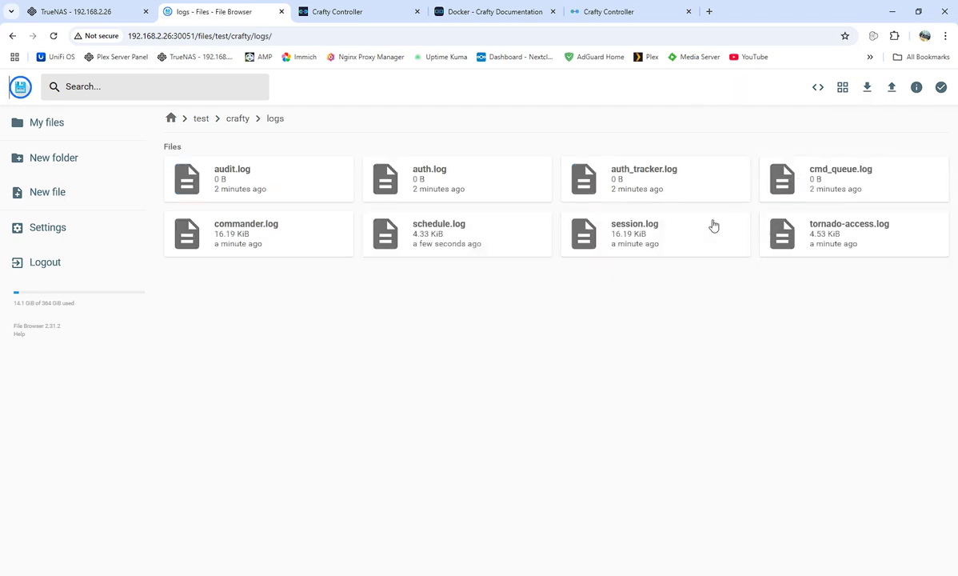
{"action": "left_click", "coordinate": [13, 38]}
{"action": "double_click", "coordinate": [250, 182]}
{"action": "left_click", "coordinate": [13, 37]}
{"action": "double_click", "coordinate": [420, 167]}
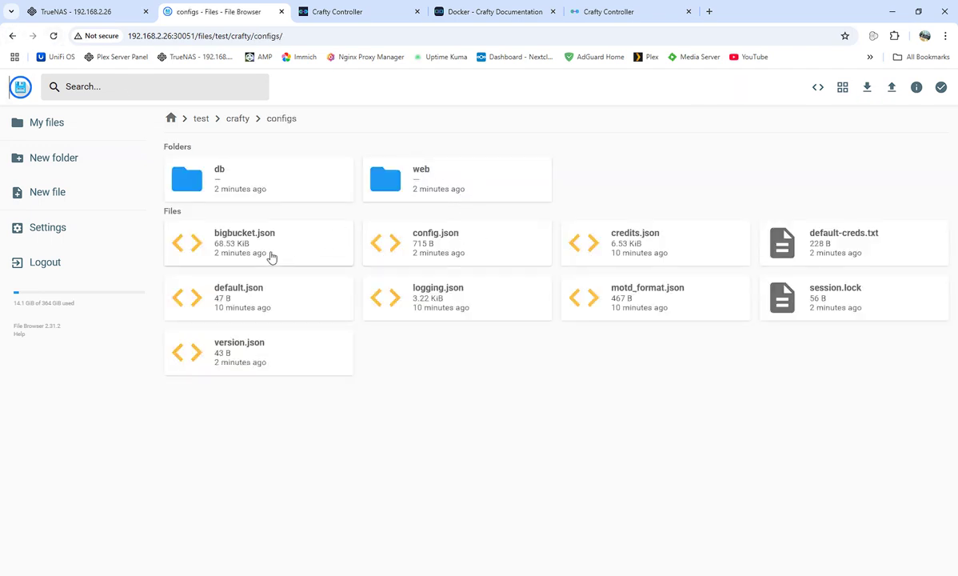
Open default-creds.txt and copy the generated default admin password.
{"action": "double_click", "coordinate": [815, 251]}
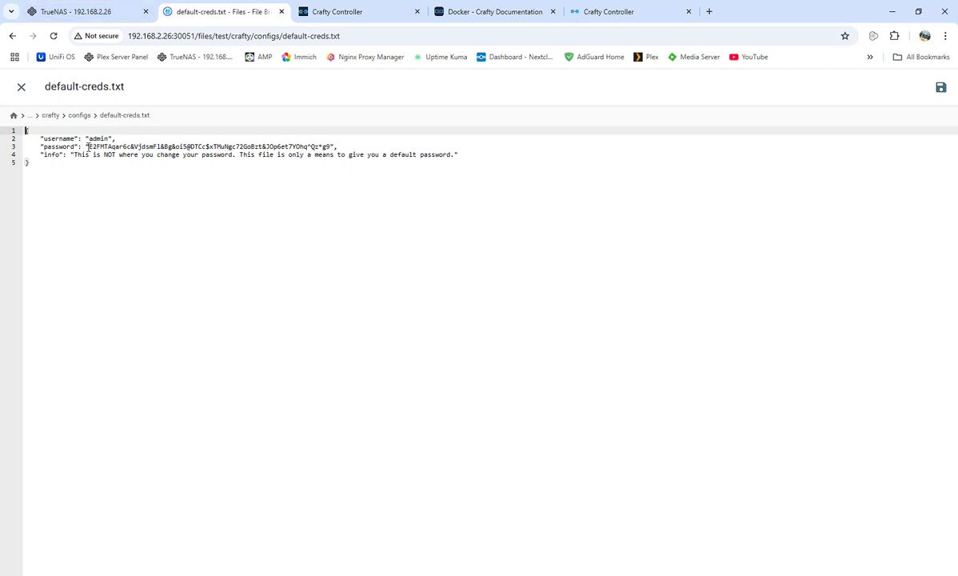
{"action": "left_click_drag", "start_coordinate": [88, 147], "coordinate": [327, 146]}
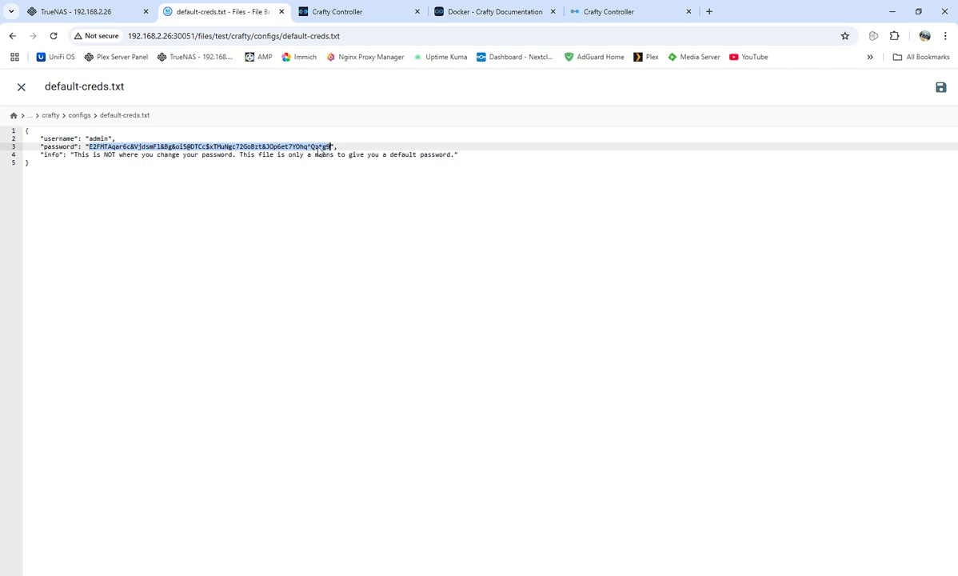
{"action": "right_click", "coordinate": [319, 146]}
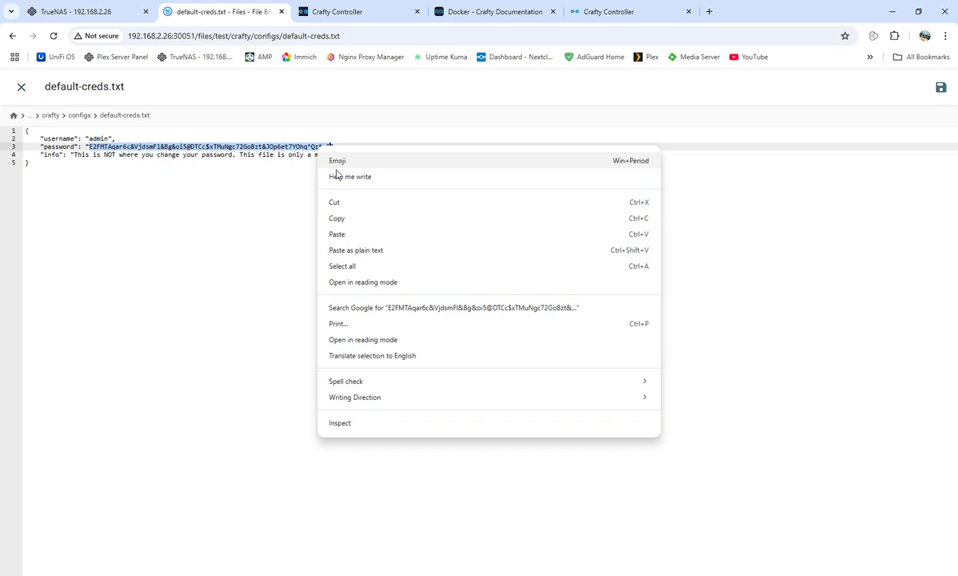
{"action": "left_click", "coordinate": [351, 218]}
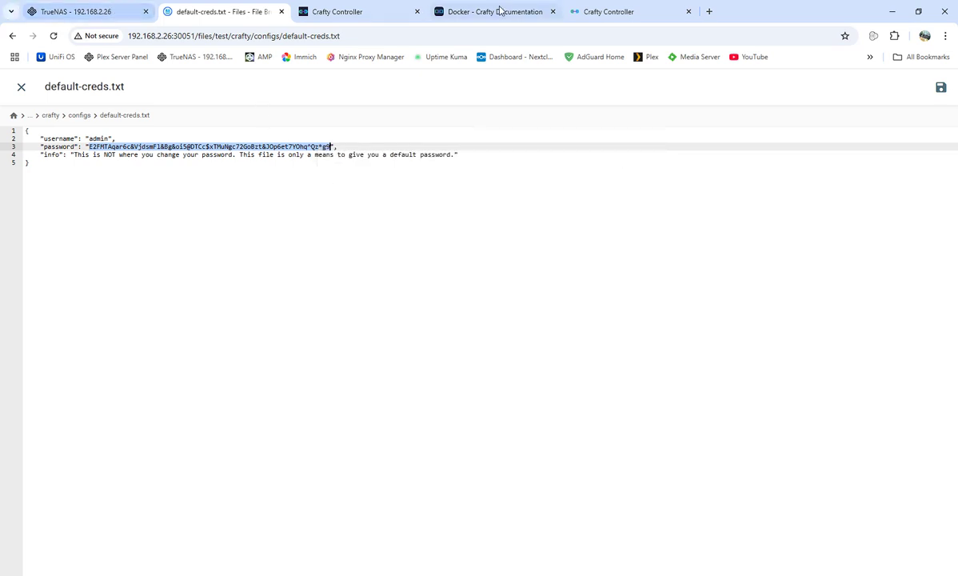
Log in to Crafty as admin with the copied default password and close the feedback survey.
{"action": "left_click", "coordinate": [624, 10]}
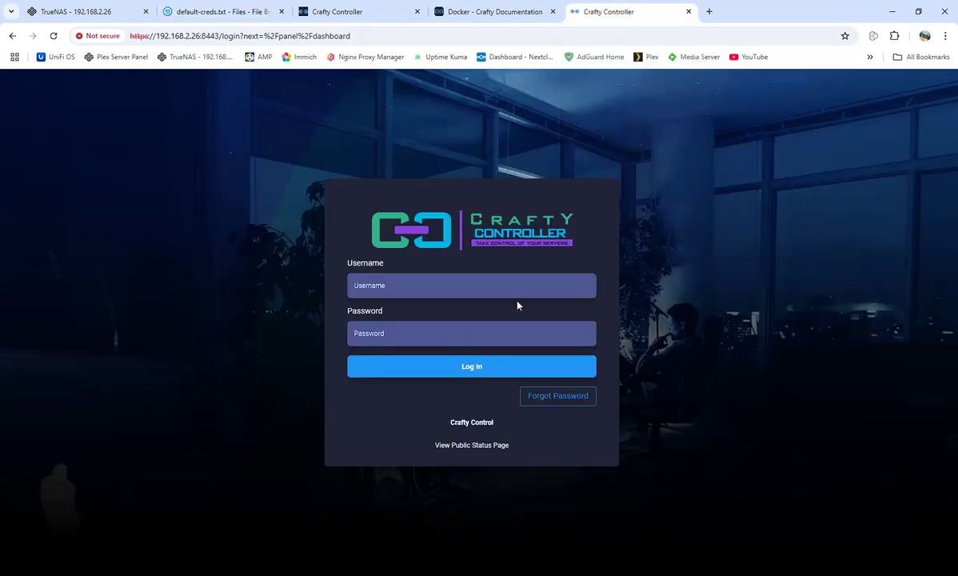
{"action": "left_click", "coordinate": [477, 286]}
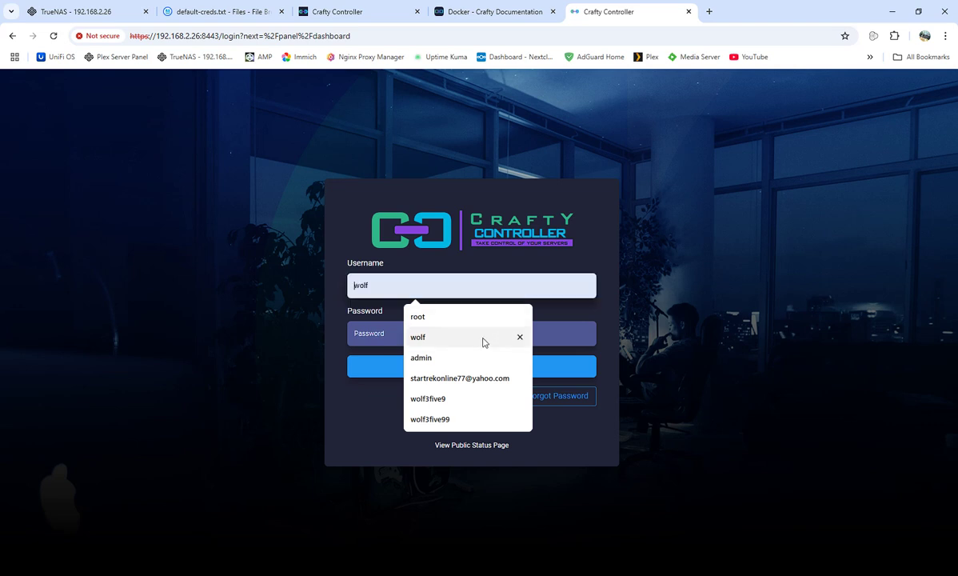
{"action": "left_click", "coordinate": [477, 358]}
{"action": "right_click", "coordinate": [417, 339]}
{"action": "left_click", "coordinate": [438, 207]}
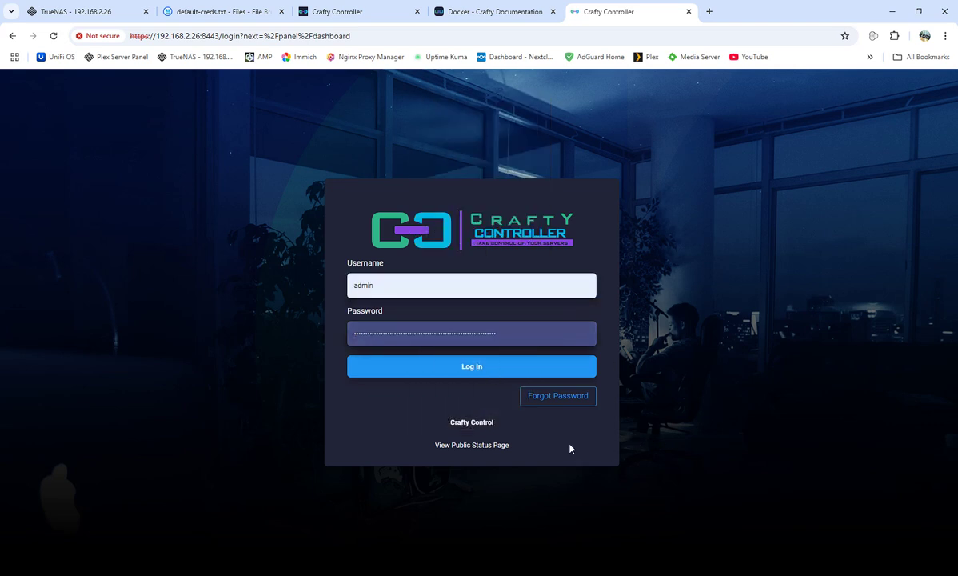
{"action": "left_click", "coordinate": [495, 373]}
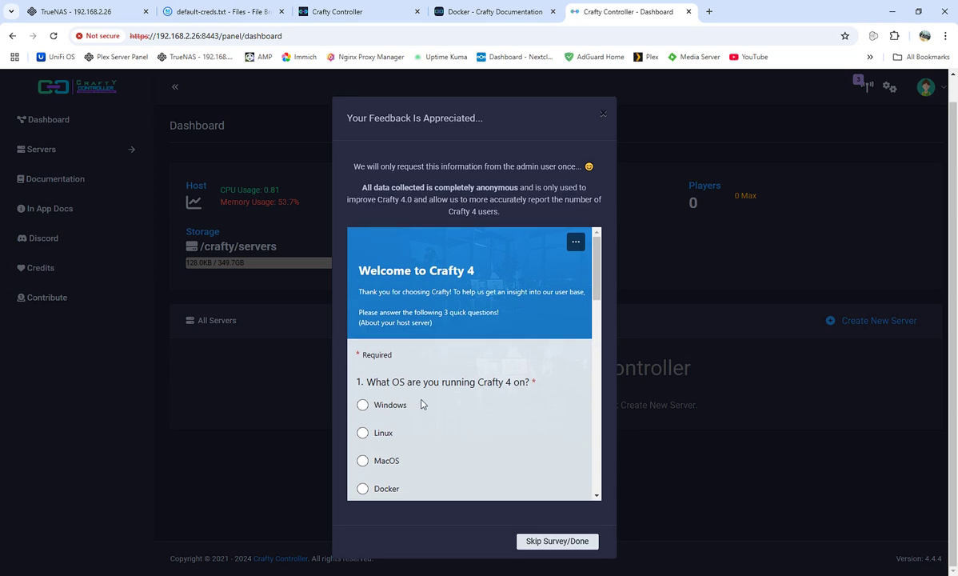
{"action": "scroll", "coordinate": [422, 404], "scroll_direction": "down", "scroll_amount": 15}
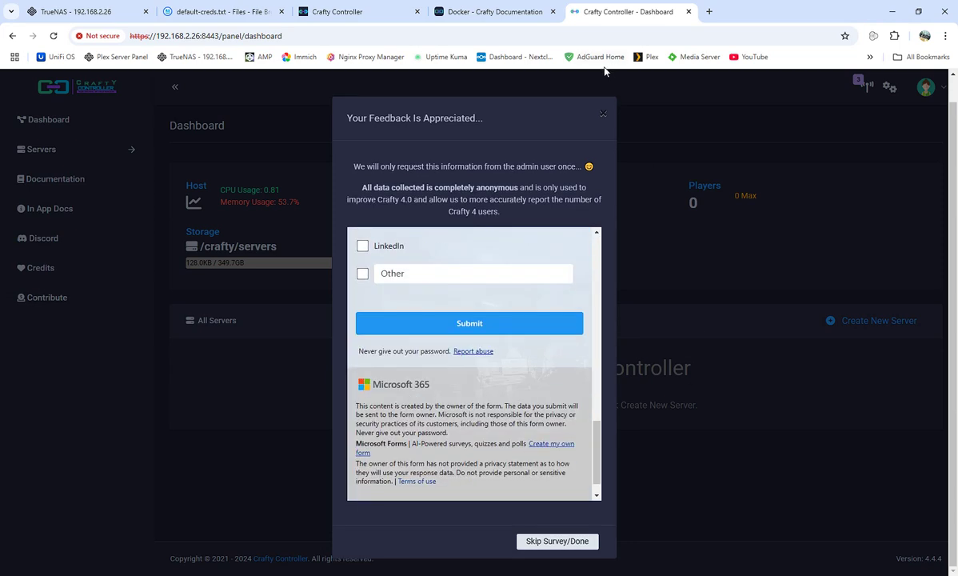
{"action": "left_click", "coordinate": [603, 113]}
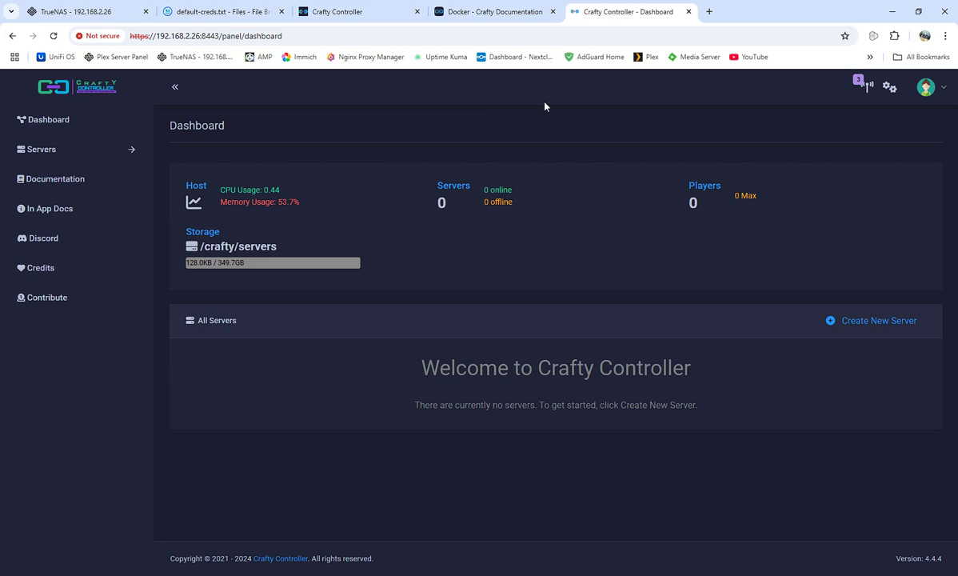
Close the extra tabs and start a new Minecraft server using paper software.
{"action": "left_click", "coordinate": [553, 12]}
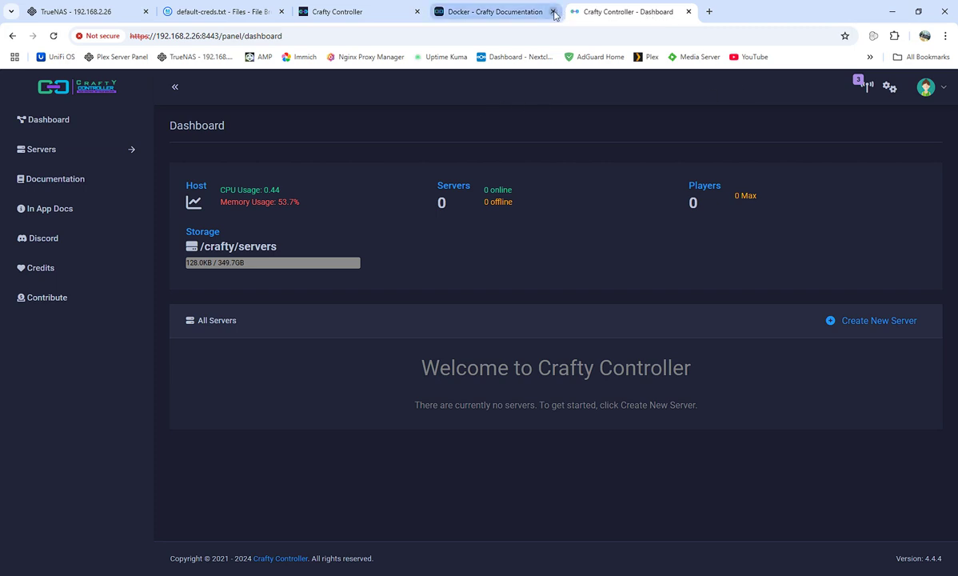
{"action": "middle_click", "coordinate": [397, 12]}
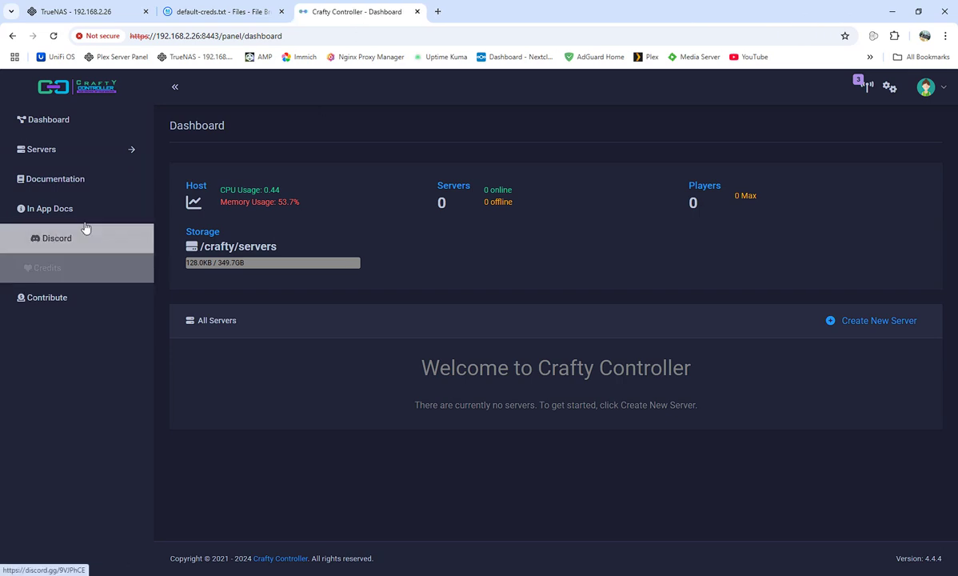
{"action": "left_click", "coordinate": [78, 172]}
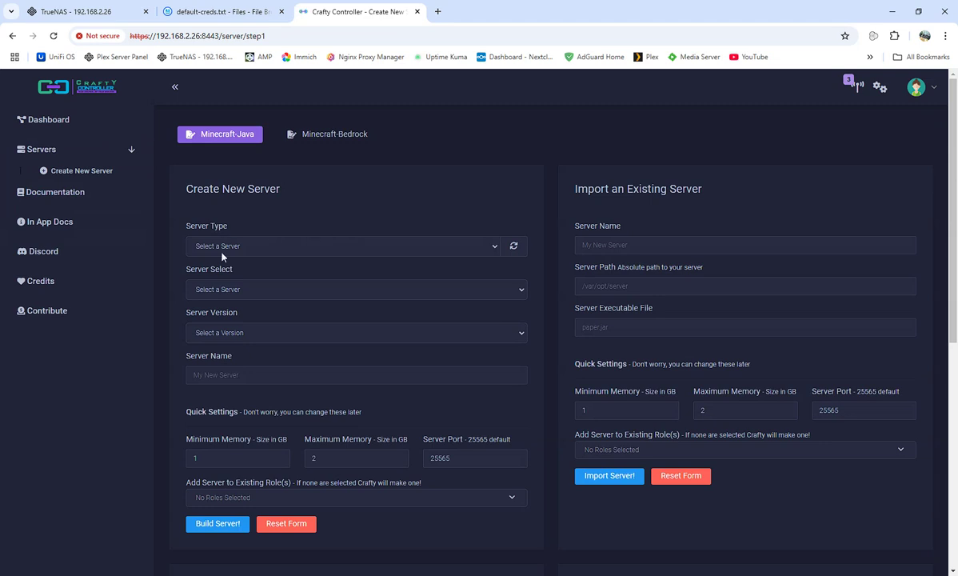
{"action": "left_click", "coordinate": [223, 250]}
{"action": "left_click", "coordinate": [220, 277]}
{"action": "left_click", "coordinate": [488, 287]}
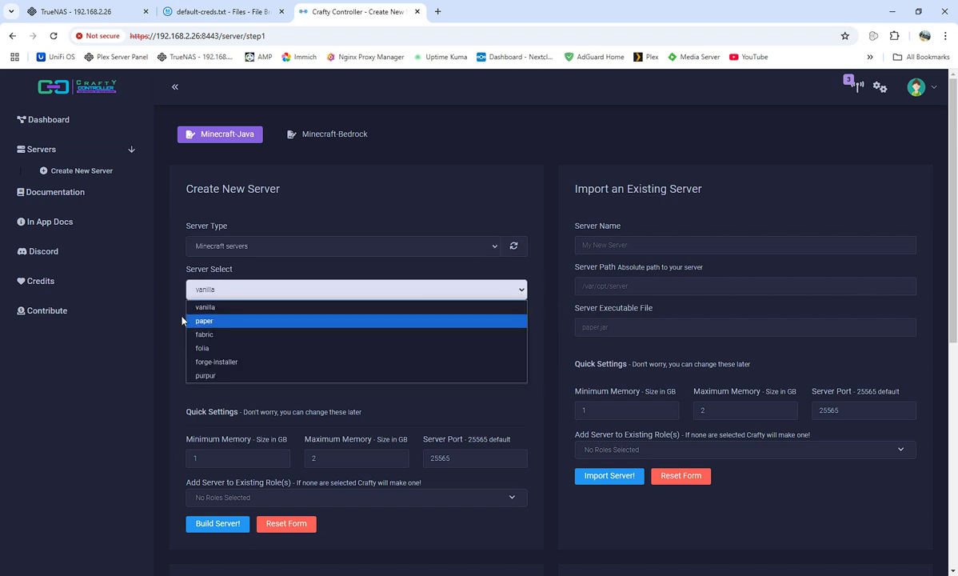
{"action": "left_click", "coordinate": [247, 318]}
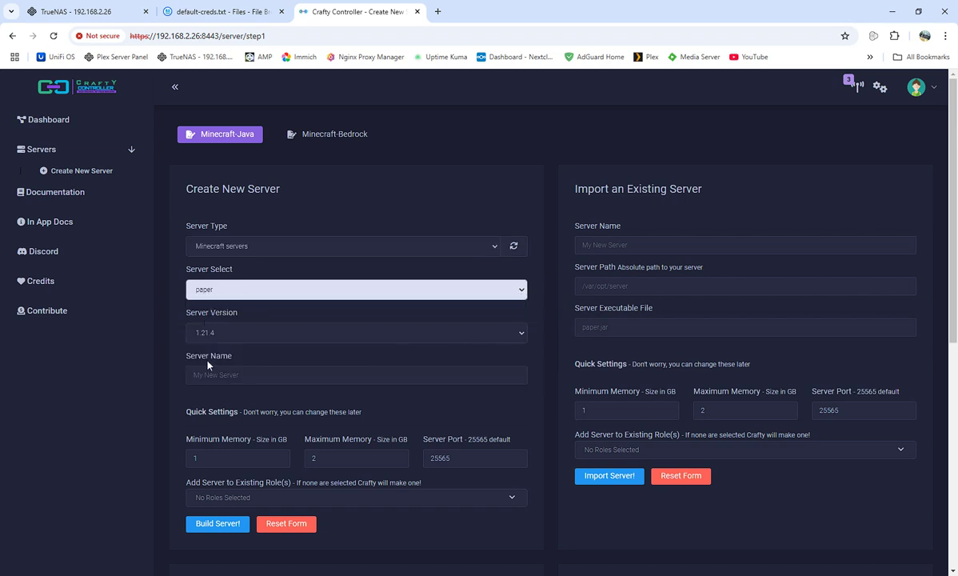
Name the server minecraft, set minimum and maximum memory to 4 GB, and build it.
{"action": "scroll", "coordinate": [212, 362], "scroll_direction": "down", "scroll_amount": 2}
{"action": "left_click", "coordinate": [211, 203]}
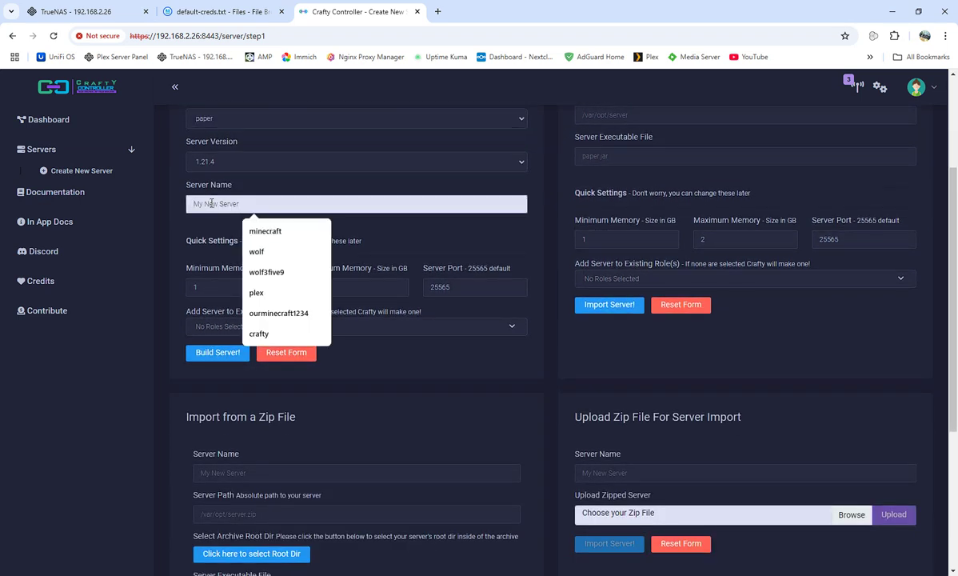
{"action": "left_click", "coordinate": [267, 231]}
{"action": "left_click", "coordinate": [221, 282]}
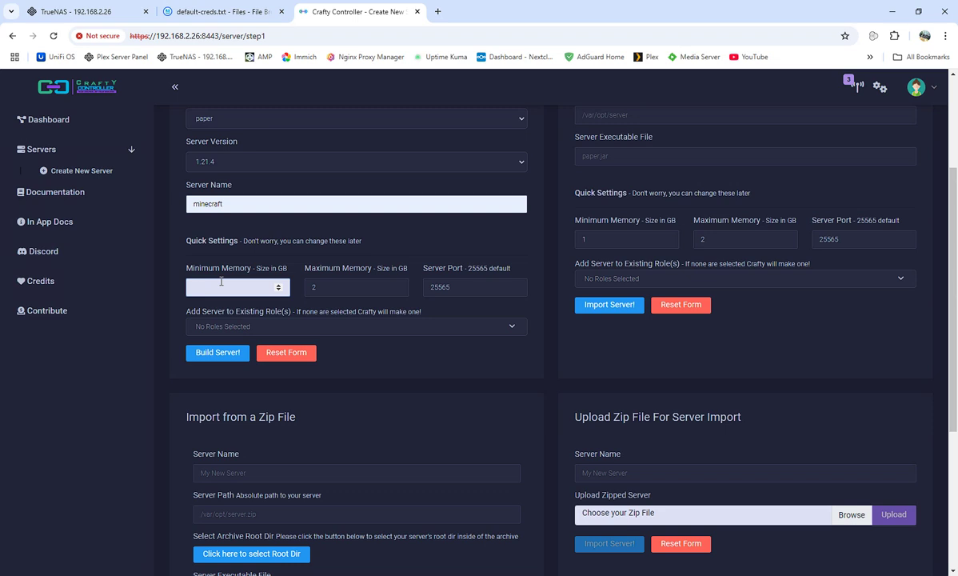
{"action": "type", "text": "4"}
{"action": "left_click", "coordinate": [340, 284]}
{"action": "type", "text": "4"}
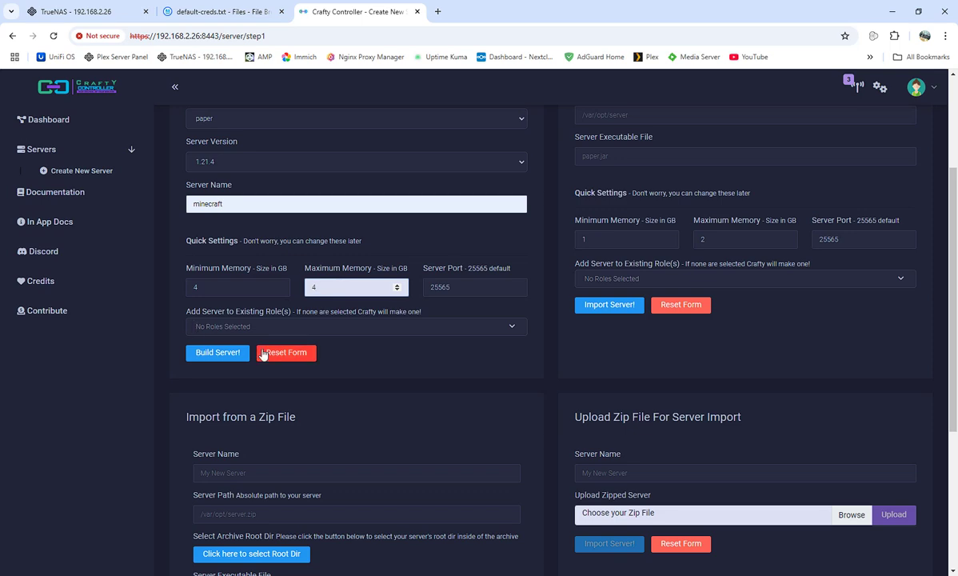
{"action": "left_click", "coordinate": [230, 356]}
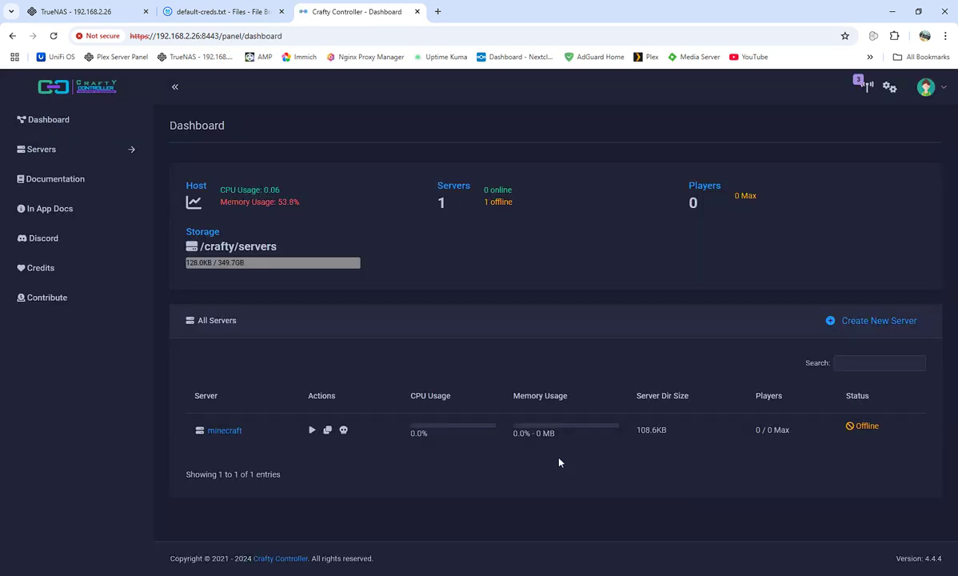
Show the minecraft server's files: crafty_managed.txt, paper-1.21.4.jar and server.properties.
{"action": "left_click", "coordinate": [230, 432]}
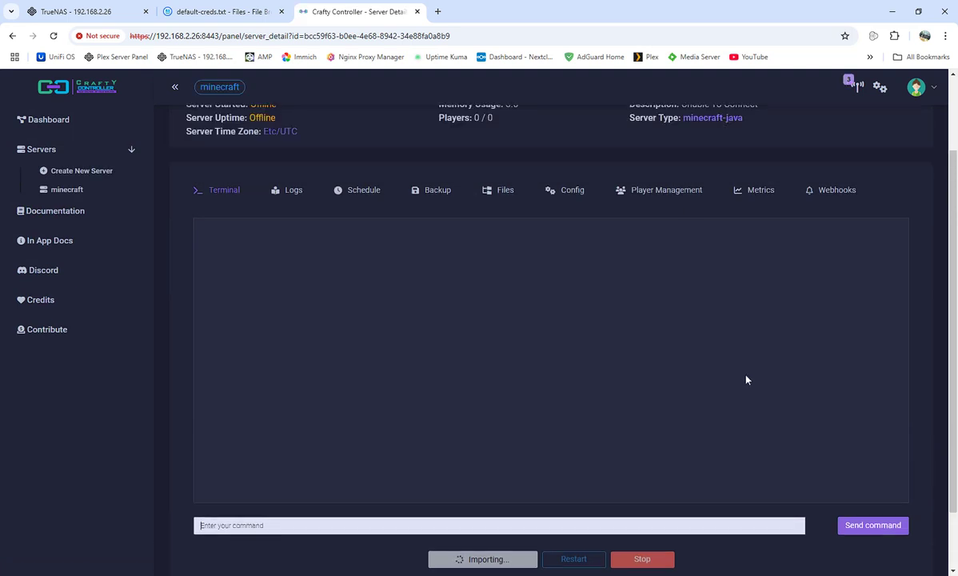
{"action": "scroll", "coordinate": [369, 268], "scroll_direction": "up", "scroll_amount": 1}
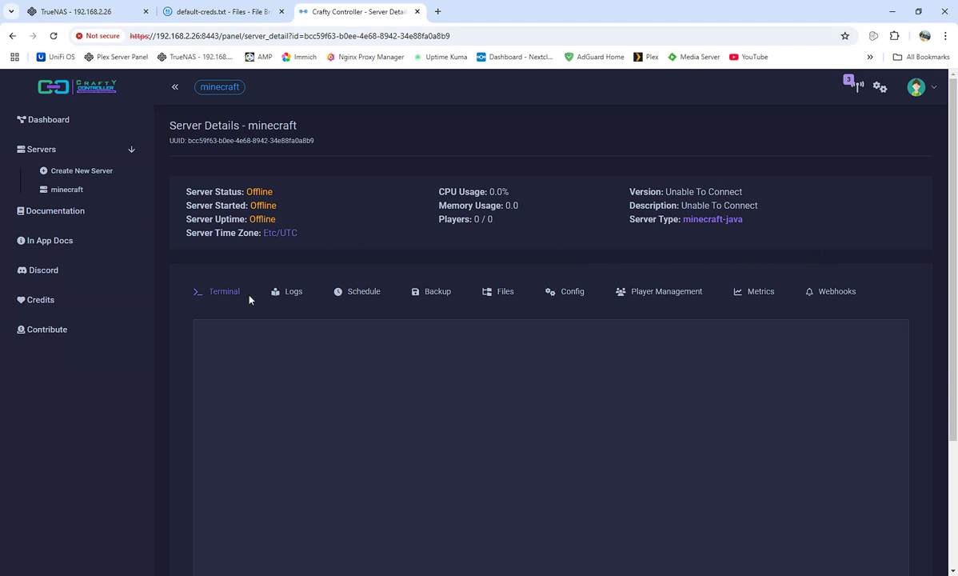
{"action": "left_click", "coordinate": [507, 292]}
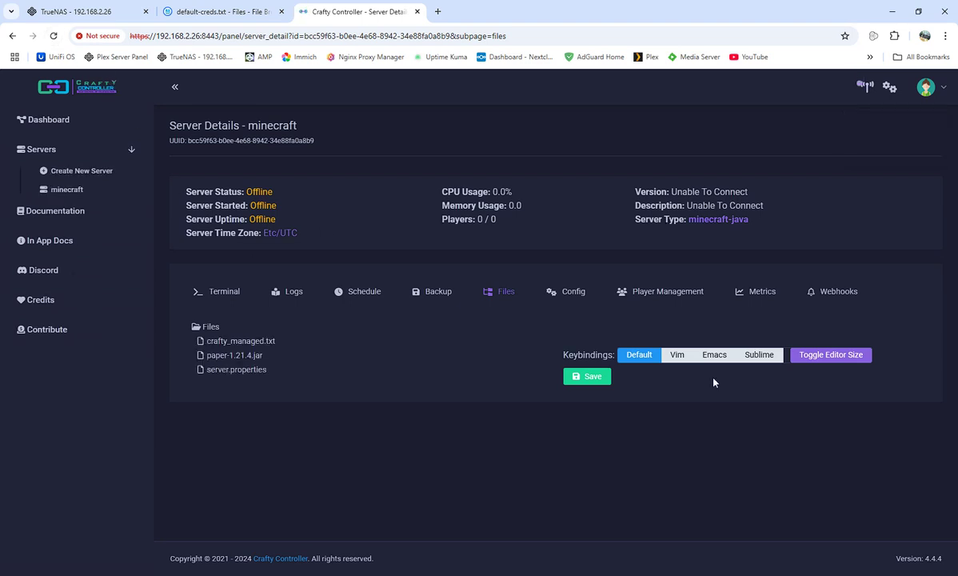
{"action": "left_click", "coordinate": [62, 192]}
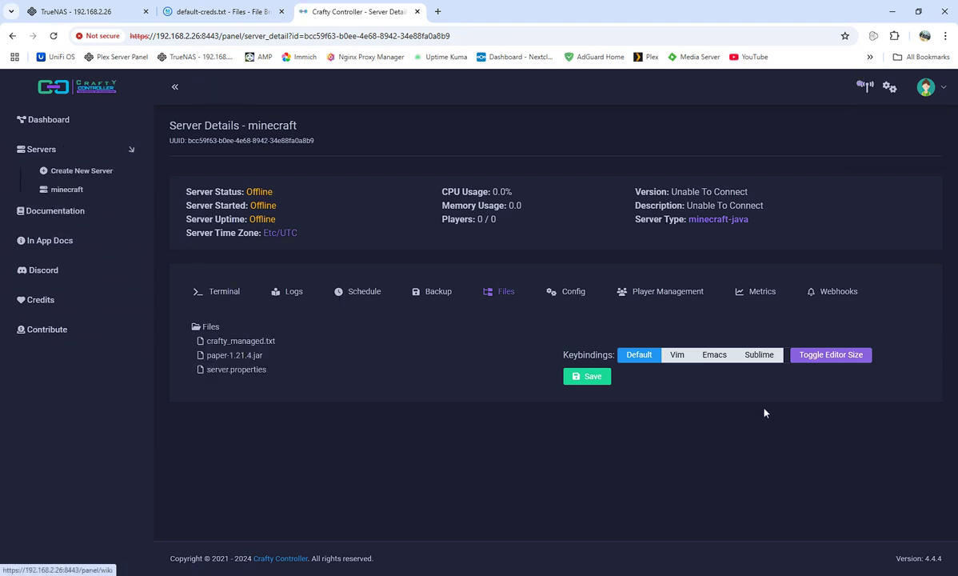
Start the minecraft server from its Terminal, accepting the EULA, until the console reports Done.
{"action": "left_click", "coordinate": [224, 292]}
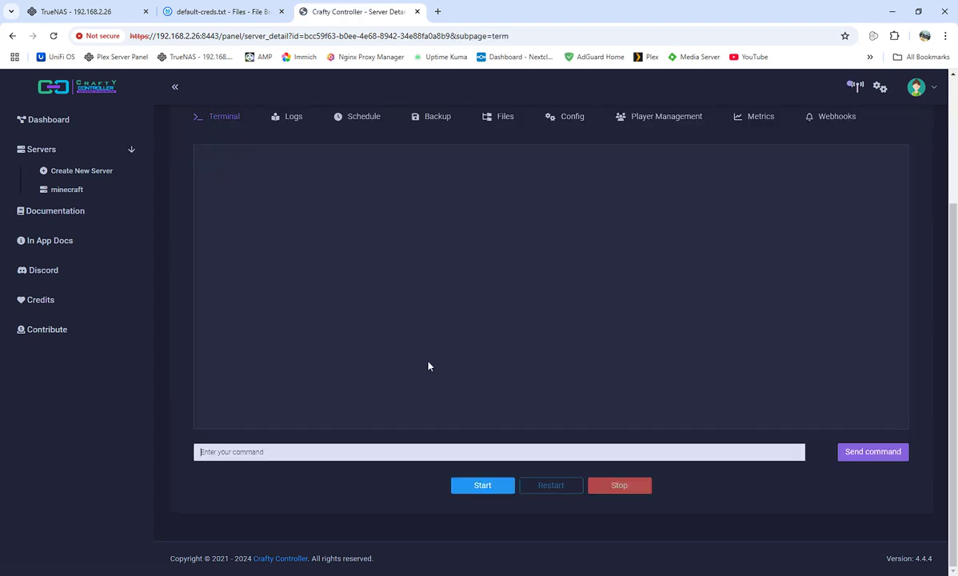
{"action": "left_click", "coordinate": [482, 486]}
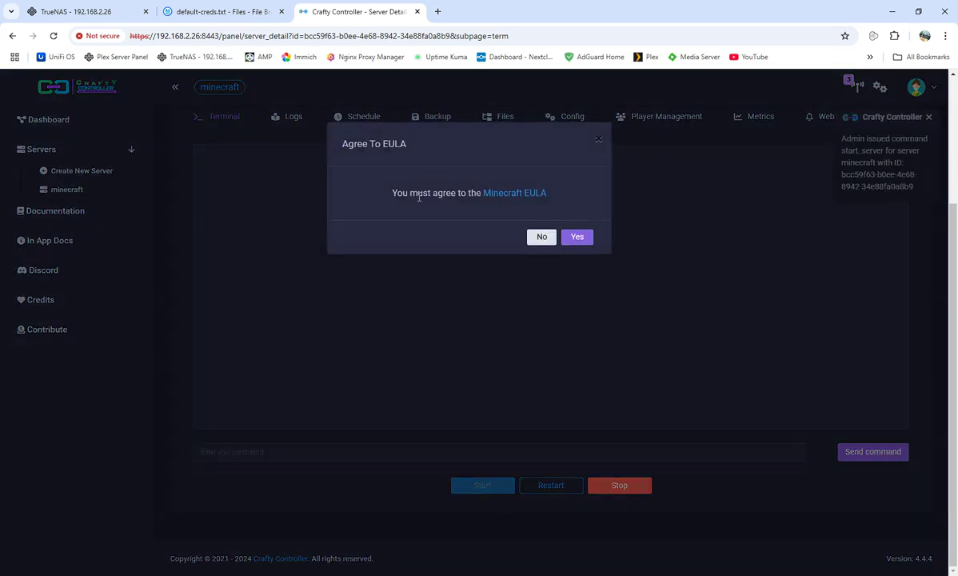
{"action": "left_click", "coordinate": [575, 237]}
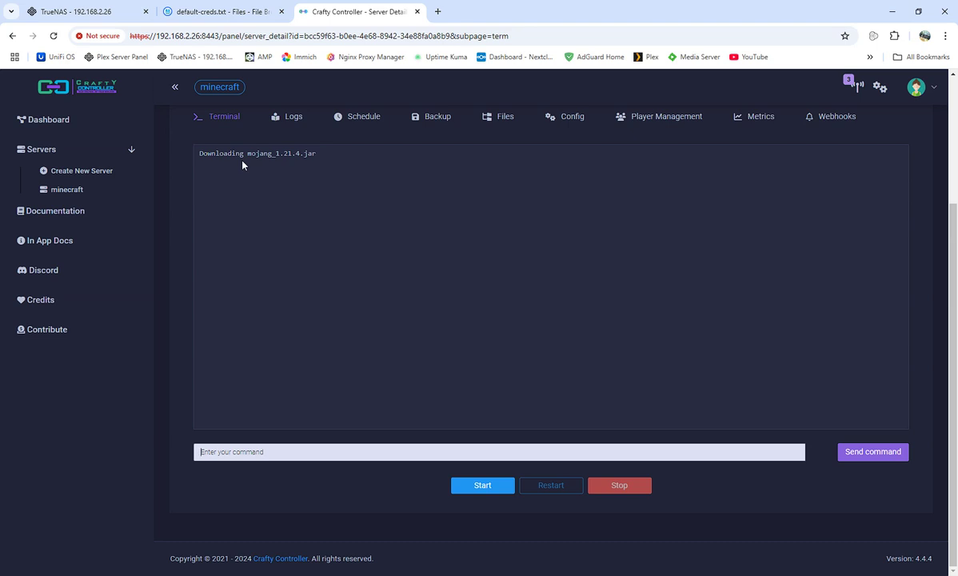
{"action": "left_click", "coordinate": [375, 452]}
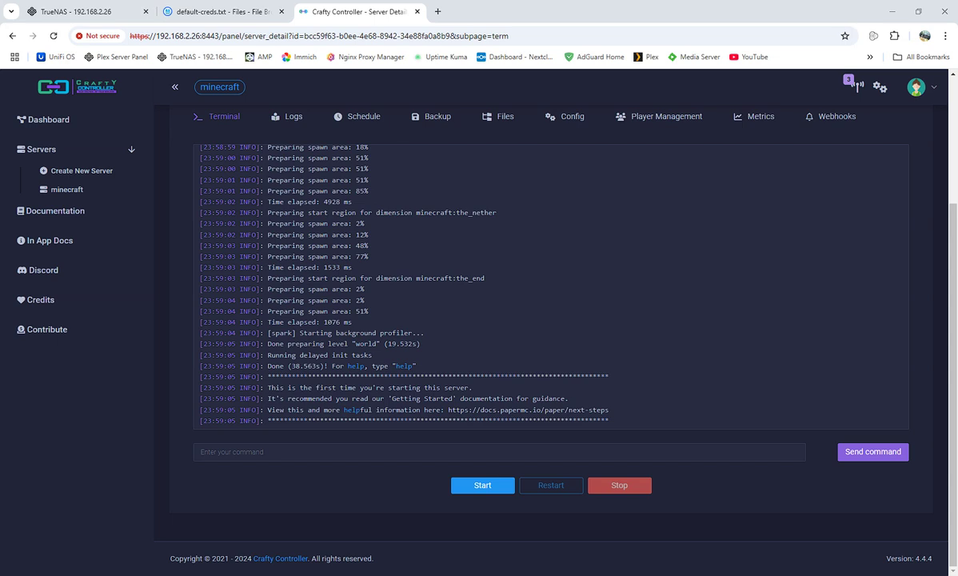
Open the PaperMC website from the bookmarks in a new tab.
{"action": "left_click", "coordinate": [437, 11]}
{"action": "left_click", "coordinate": [870, 57]}
{"action": "left_click", "coordinate": [684, 260]}
{"action": "left_click", "coordinate": [871, 57]}
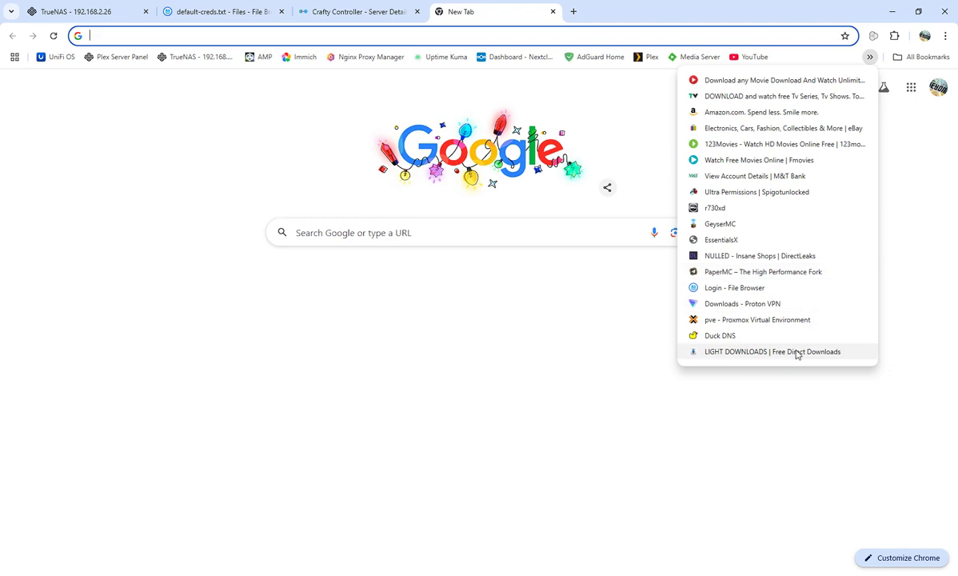
{"action": "left_click", "coordinate": [721, 272]}
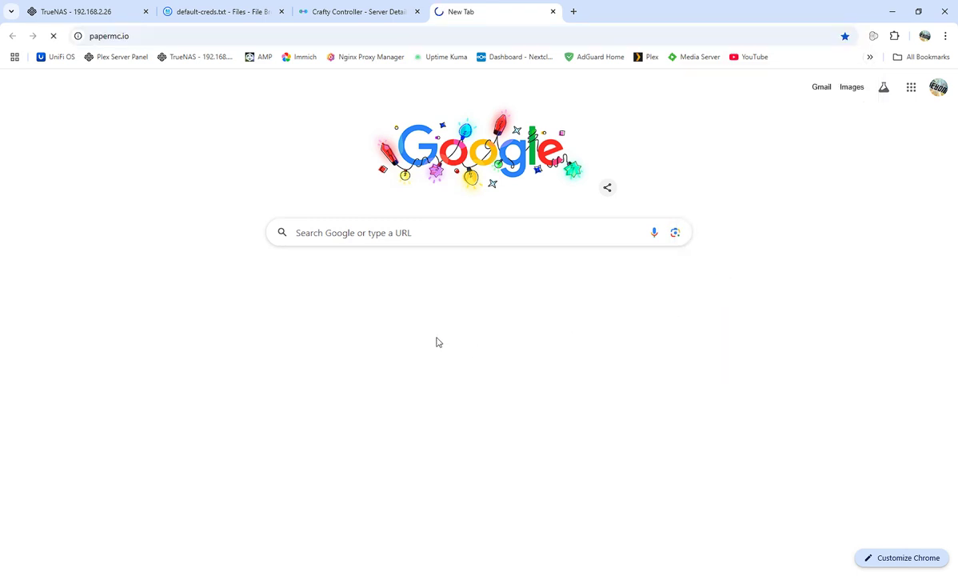
Go to Paper downloads and switch to the experimental 1.21.4 builds showing Build #15.
{"action": "left_click", "coordinate": [180, 344]}
{"action": "left_click", "coordinate": [317, 339]}
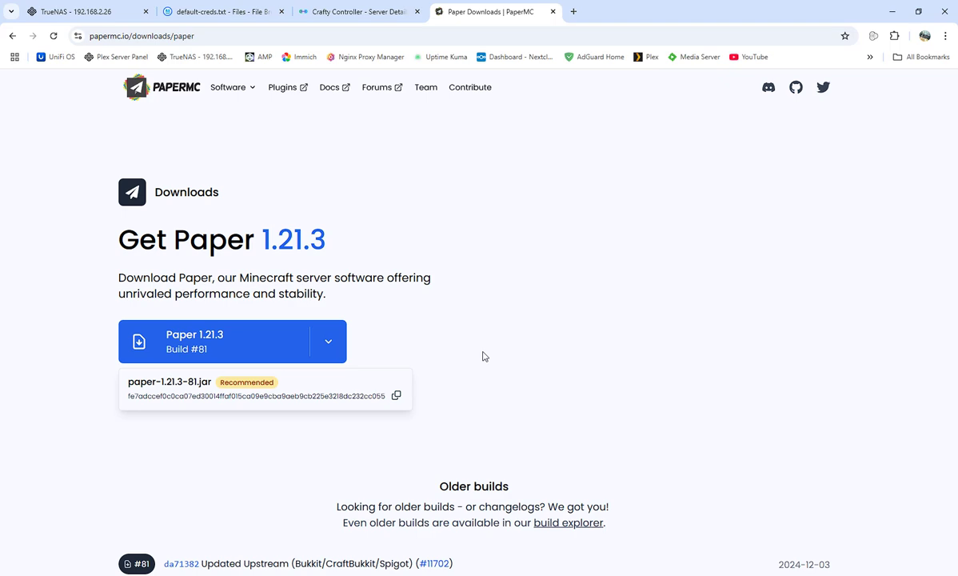
{"action": "left_click", "coordinate": [85, 298]}
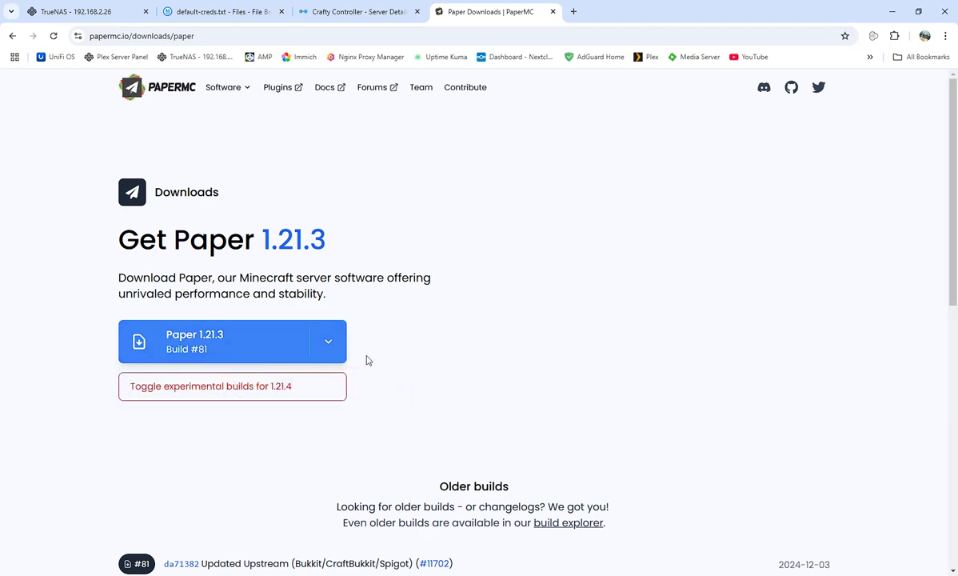
{"action": "left_click", "coordinate": [231, 385]}
{"action": "scroll", "coordinate": [402, 371], "scroll_direction": "down", "scroll_amount": 5}
{"action": "scroll", "coordinate": [411, 379], "scroll_direction": "up", "scroll_amount": 3}
{"action": "scroll", "coordinate": [411, 379], "scroll_direction": "up", "scroll_amount": 2}
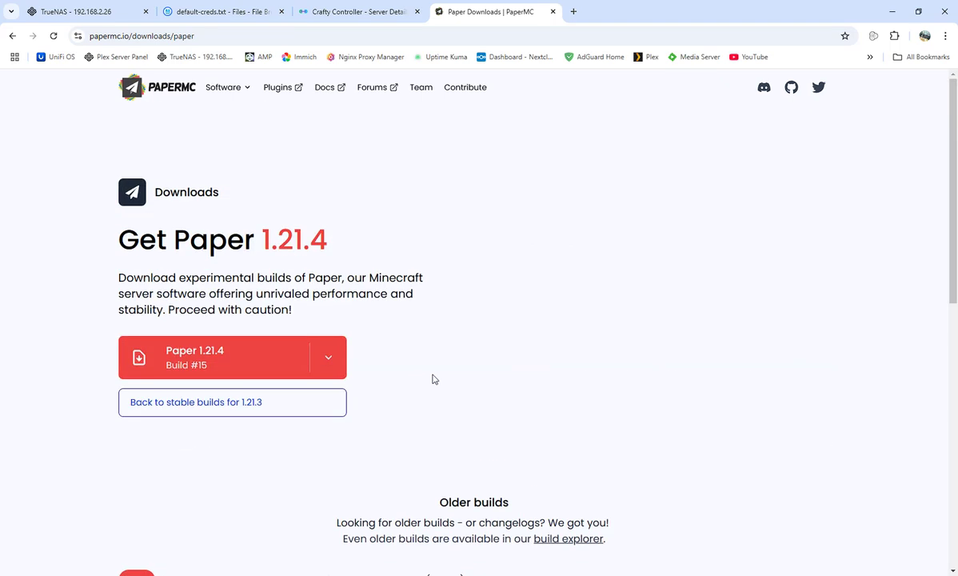
Close the PaperMC tab and refresh Minecraft's multiplayer list to show the server online with 0/20 players.
{"action": "left_click", "coordinate": [552, 12]}
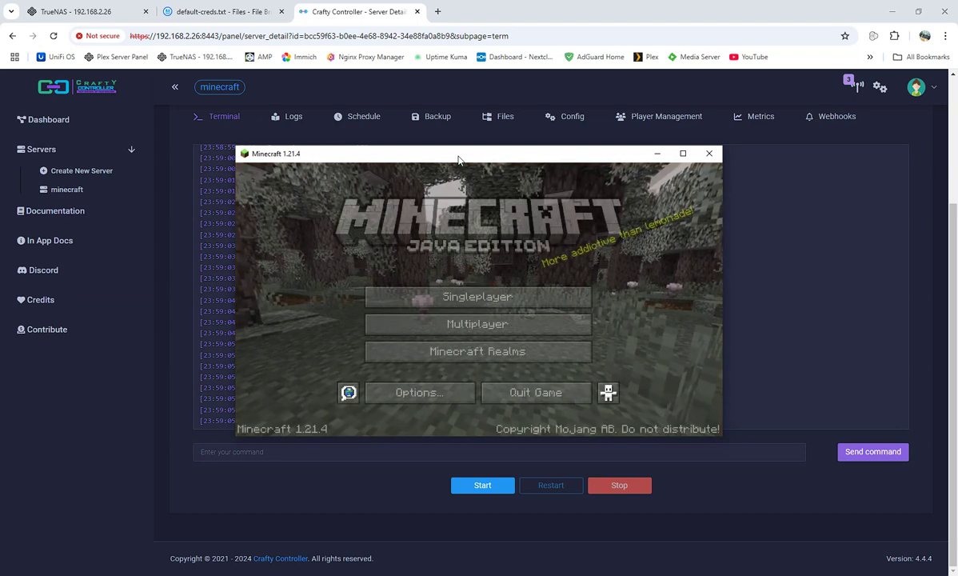
{"action": "left_click", "coordinate": [477, 324]}
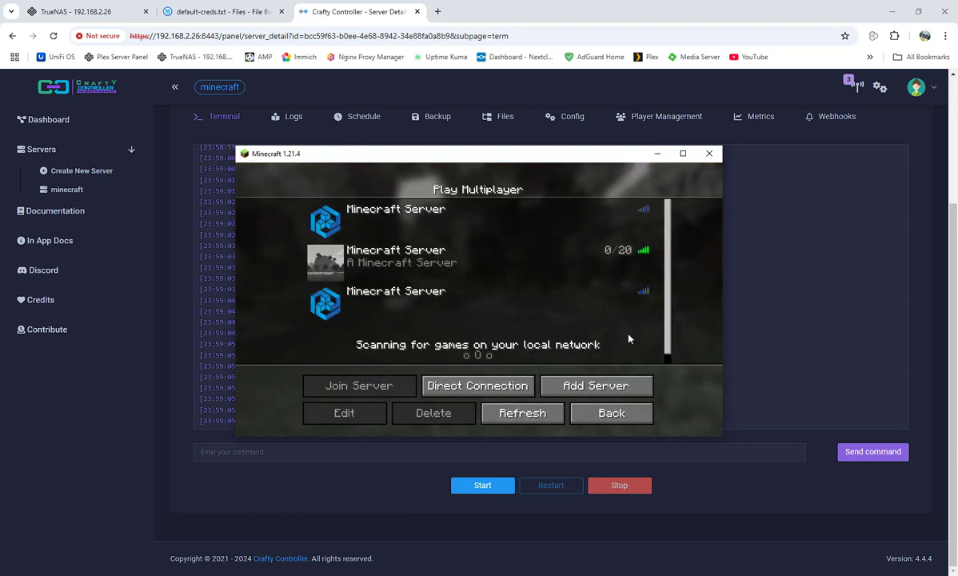
{"action": "left_click", "coordinate": [502, 412]}
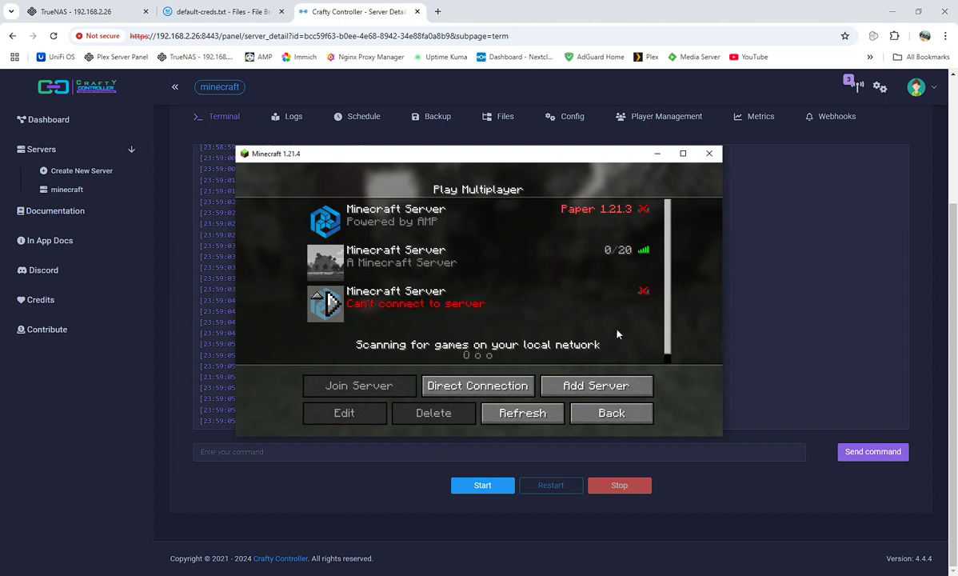
{"action": "mouse_move", "coordinate": [448, 300]}
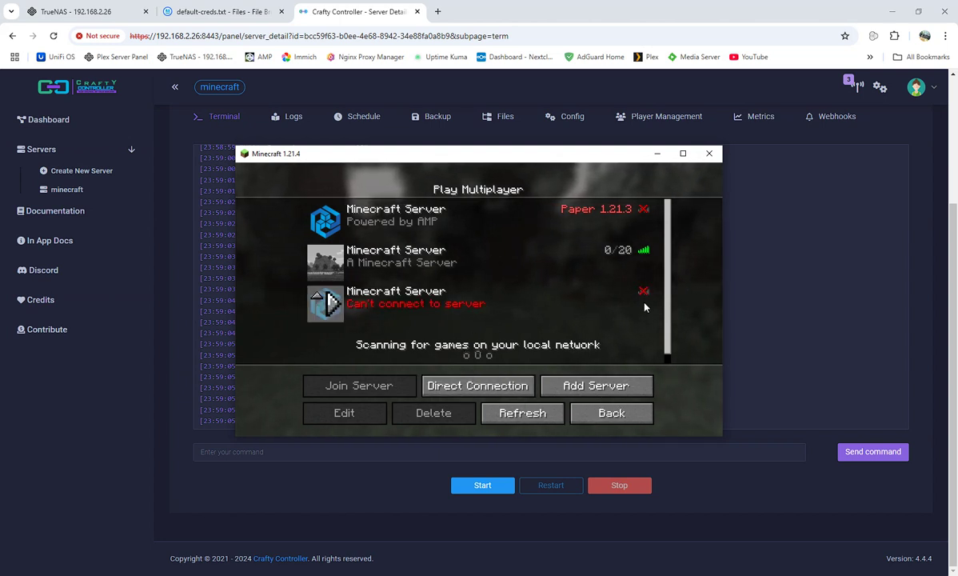
Join the second server, then move the game window aside to reveal Crafty's console log.
{"action": "double_click", "coordinate": [391, 267]}
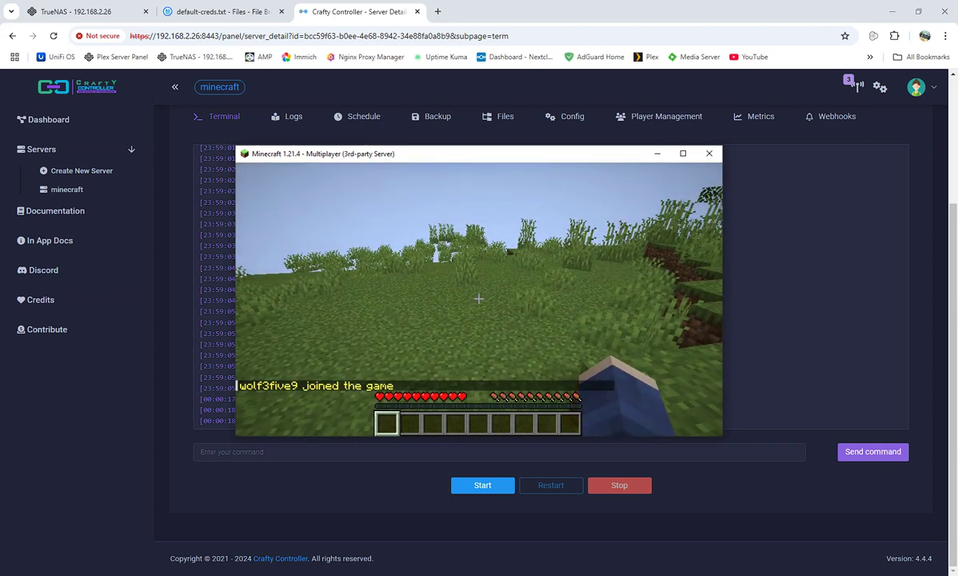
{"action": "key", "text": "Escape"}
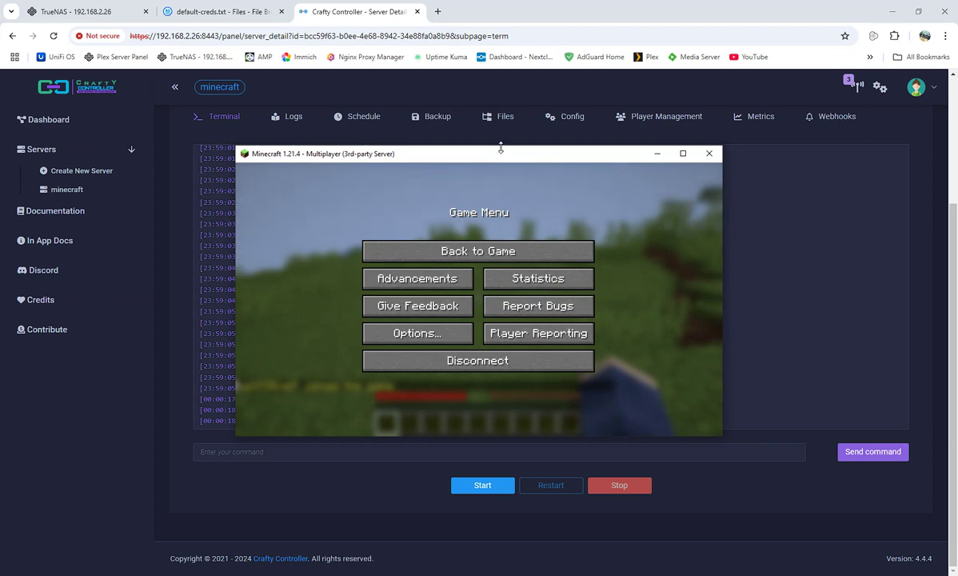
{"action": "left_click_drag", "start_coordinate": [501, 152], "coordinate": [562, 67]}
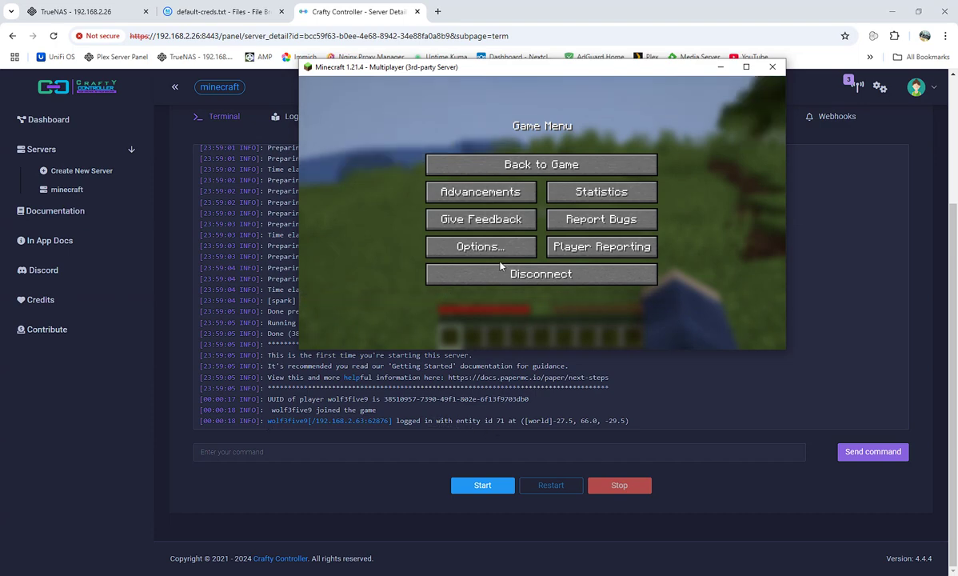
{"action": "left_click", "coordinate": [505, 162]}
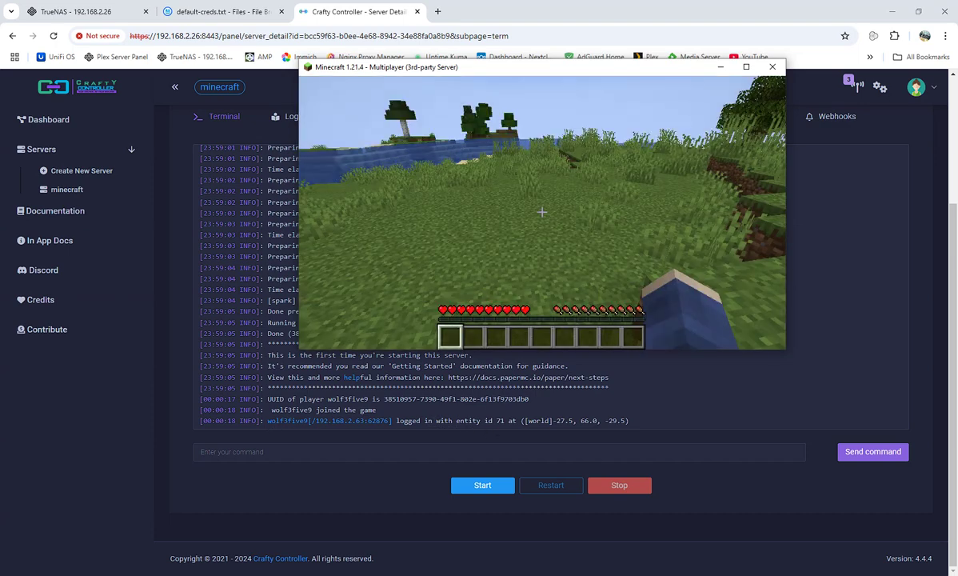
Walk the player forward across the grass to the lakeshore and pause the game.
{"action": "key", "text": "w"}
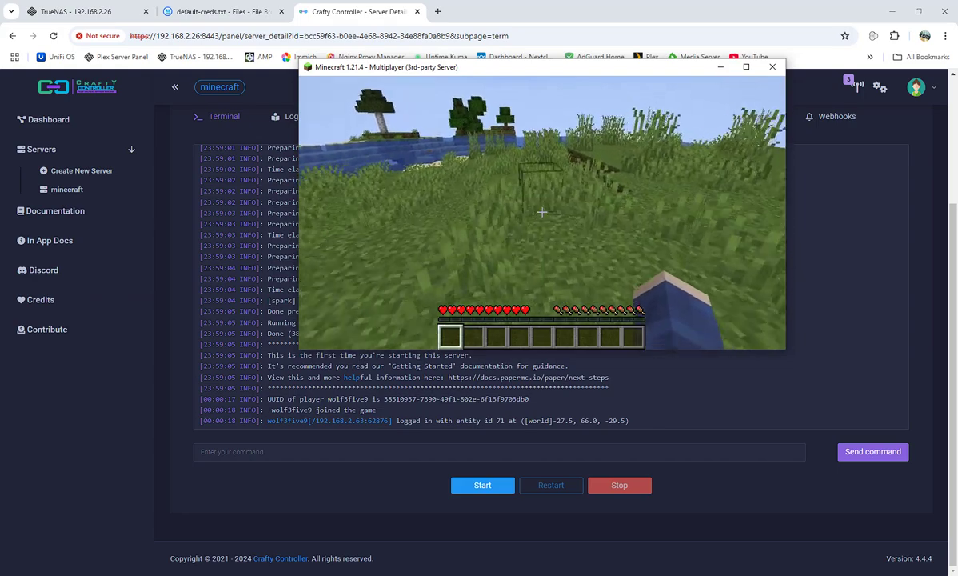
{"action": "key", "text": "w"}
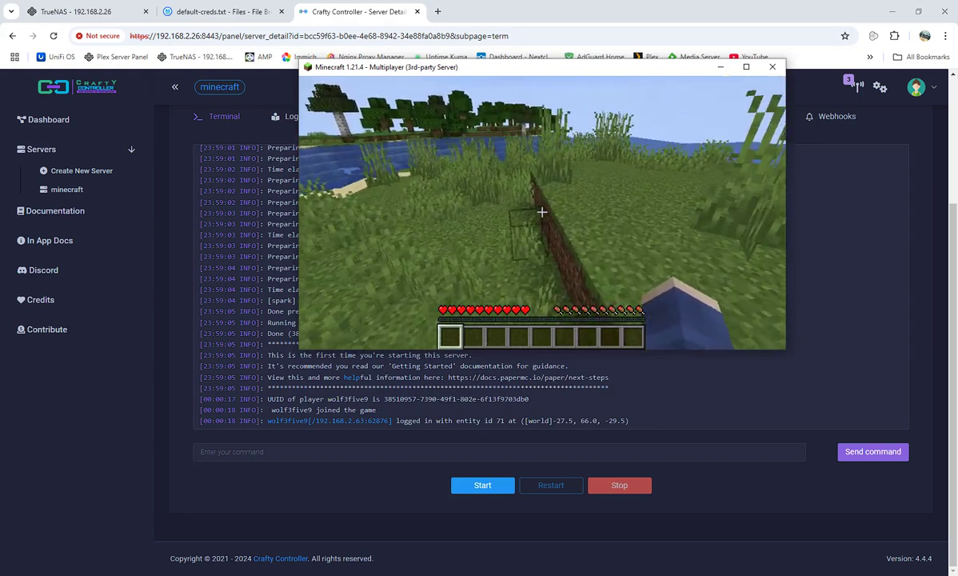
{"action": "key", "text": "w"}
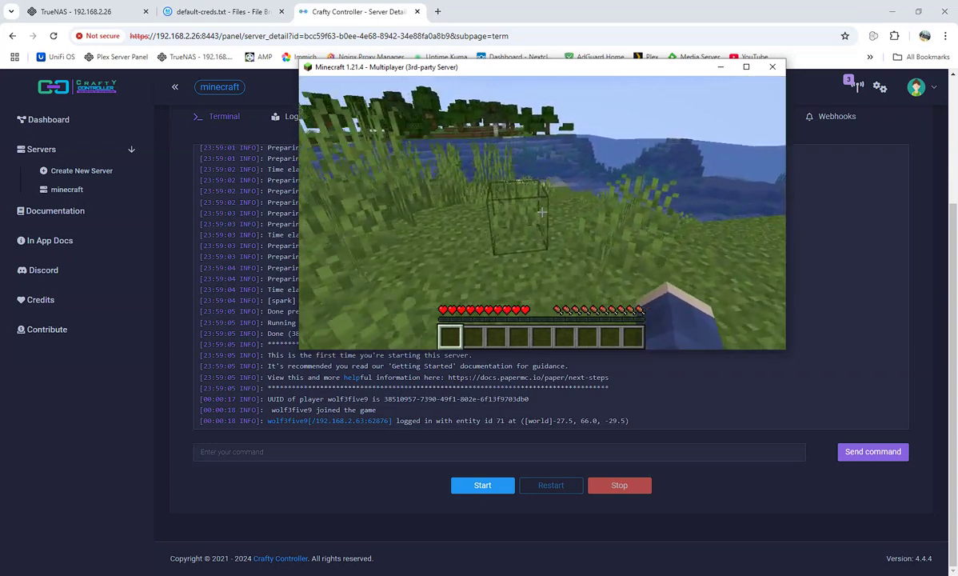
{"action": "key", "text": "w"}
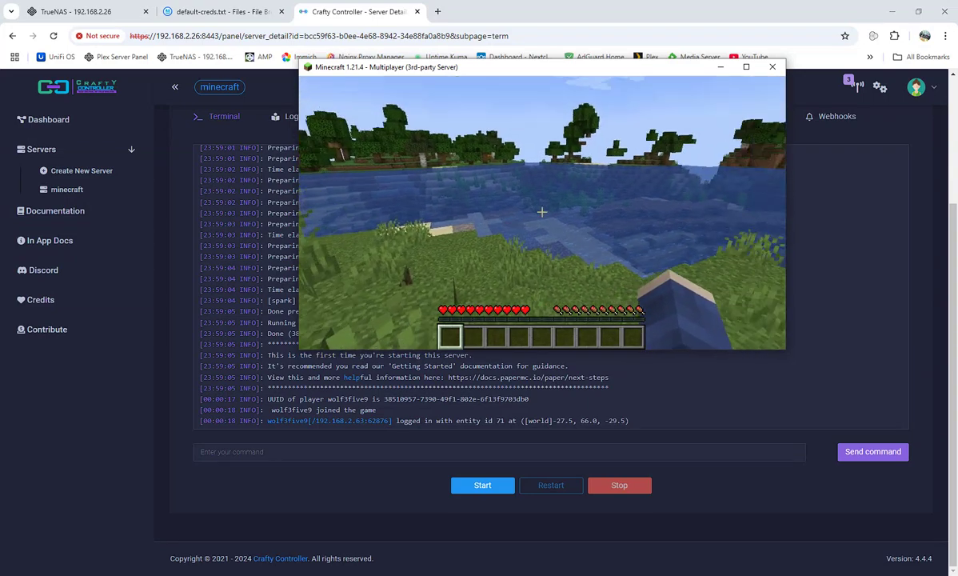
{"action": "key", "text": "w"}
{"action": "key", "text": "Escape"}
Disconnect and close Minecraft, then review the server's Logs, Schedule, Backup and Files tabs.
{"action": "left_click", "coordinate": [536, 274]}
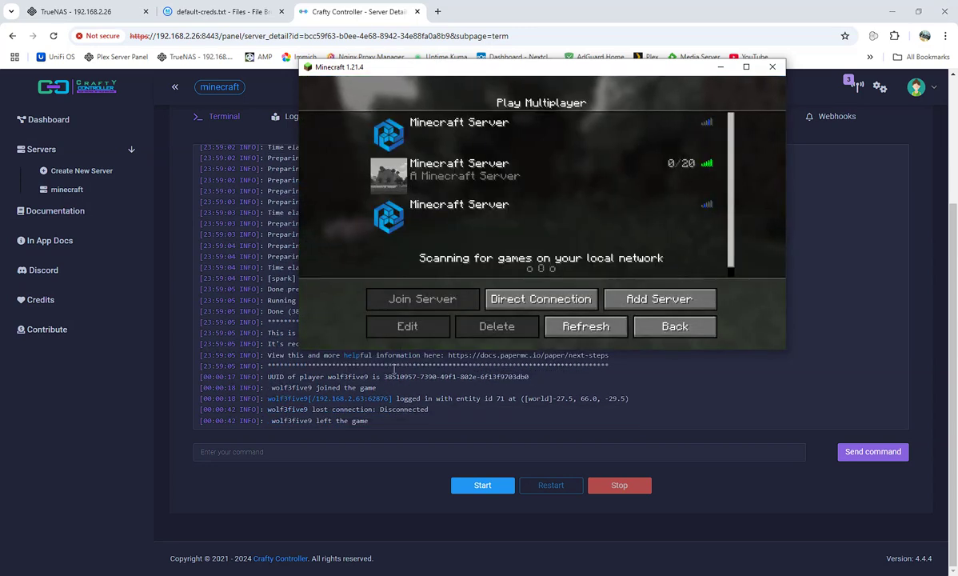
{"action": "left_click", "coordinate": [772, 67]}
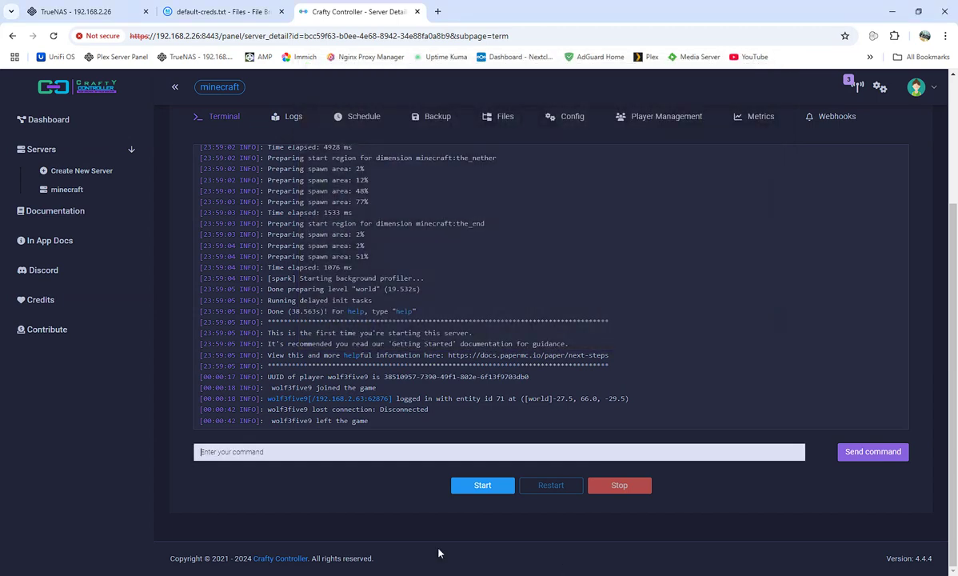
{"action": "left_click", "coordinate": [290, 117]}
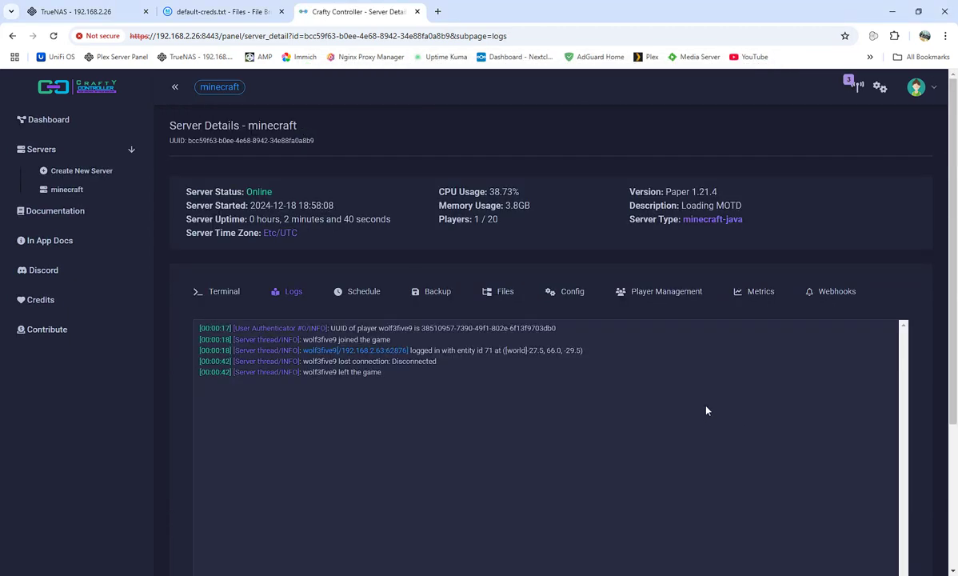
{"action": "left_click", "coordinate": [349, 292]}
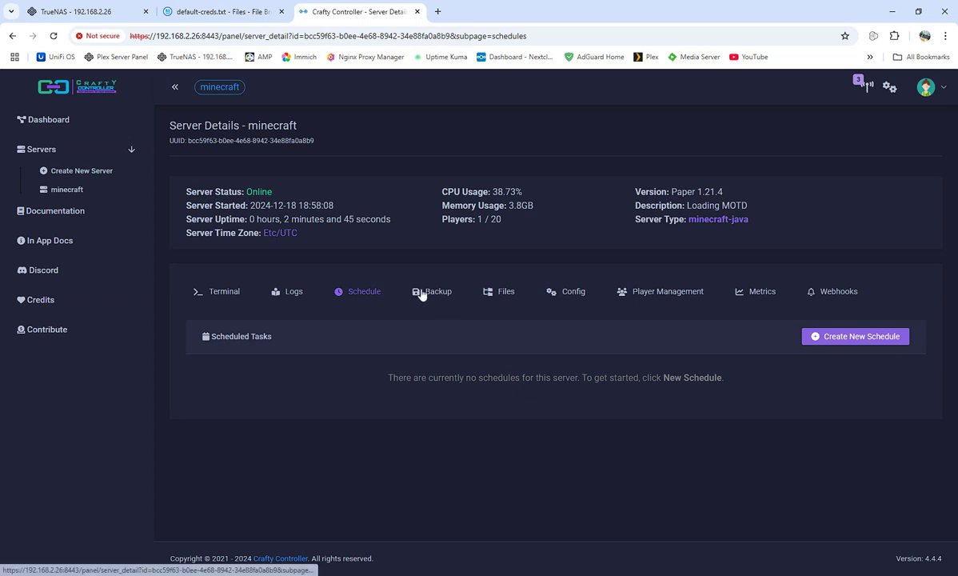
{"action": "left_click", "coordinate": [430, 292]}
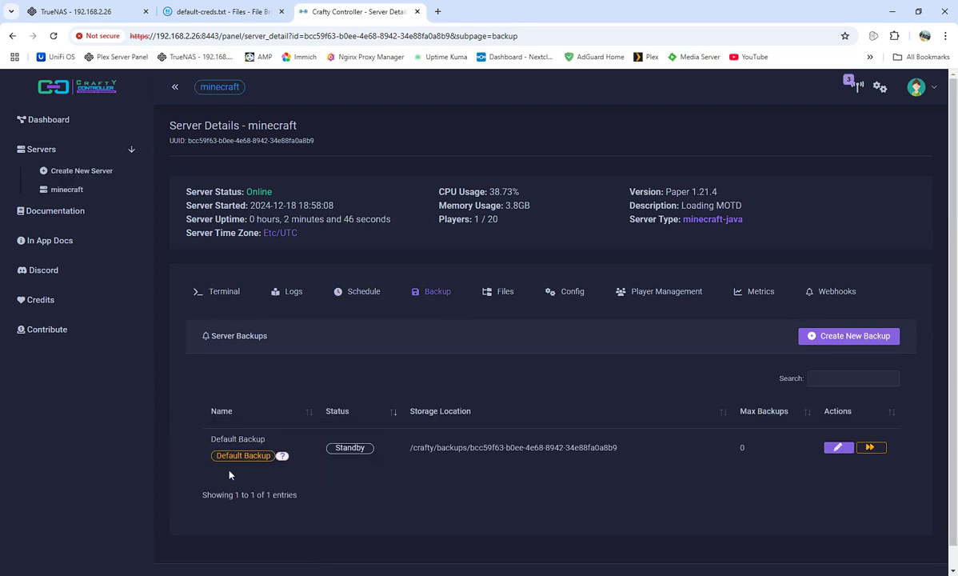
{"action": "left_click", "coordinate": [507, 295]}
Expand the plugins folder in the file tree to show .paper-remapped, bStats and spark.
{"action": "scroll", "coordinate": [346, 338], "scroll_direction": "down", "scroll_amount": 3}
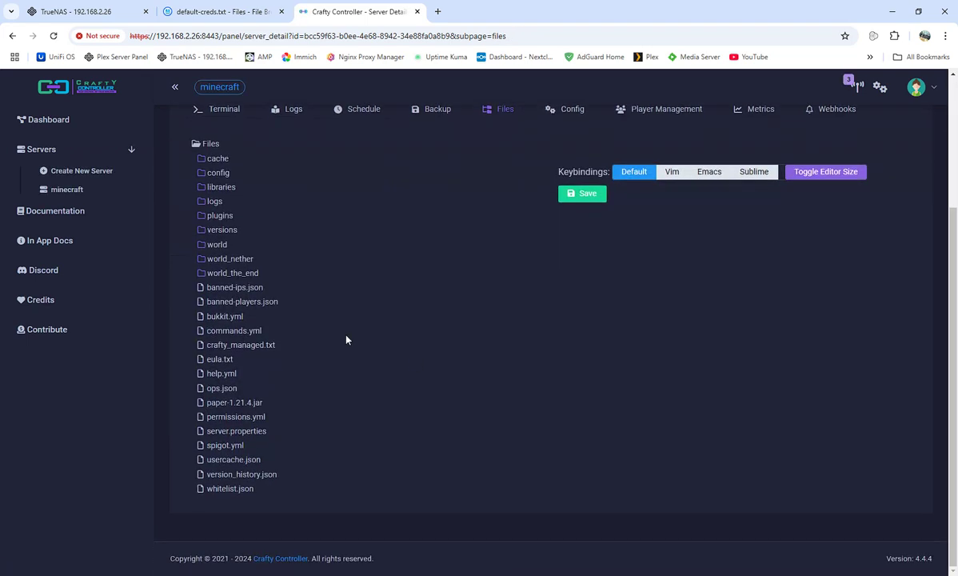
{"action": "left_click", "coordinate": [214, 216]}
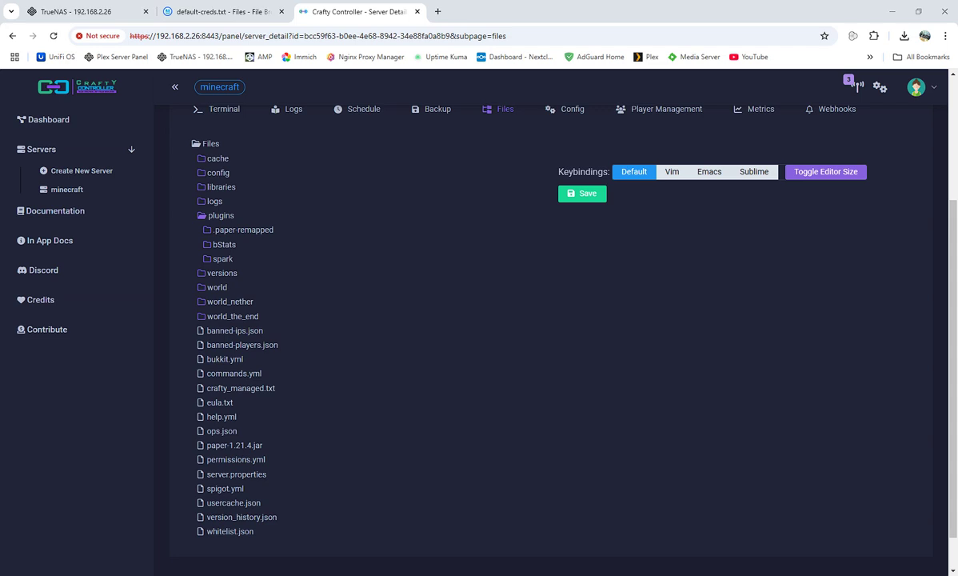
After a failed drag onto plugins, delete the blocked EssentialsX jar from Chrome's download history.
{"action": "left_click_drag", "start_coordinate": [560, 120], "coordinate": [488, 258]}
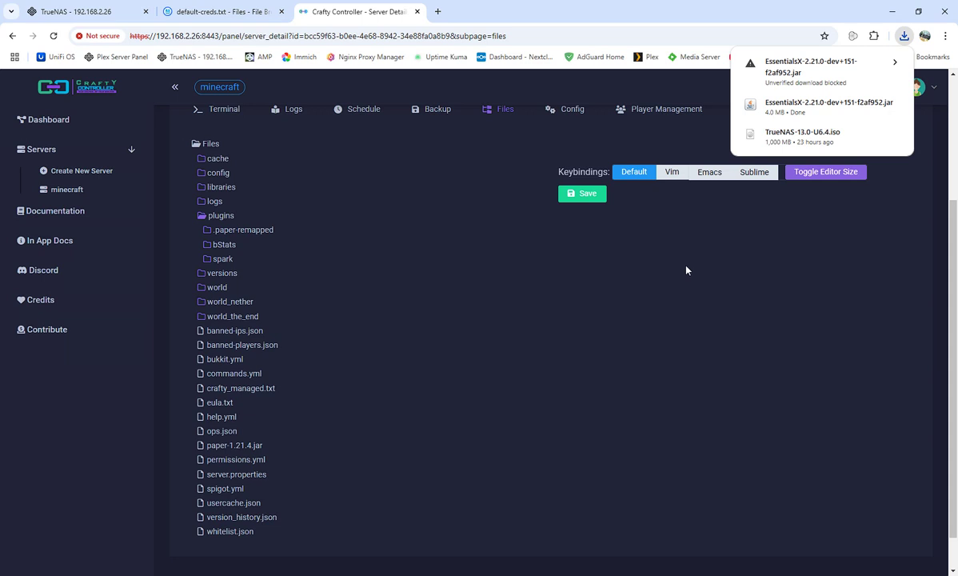
{"action": "left_click", "coordinate": [892, 65]}
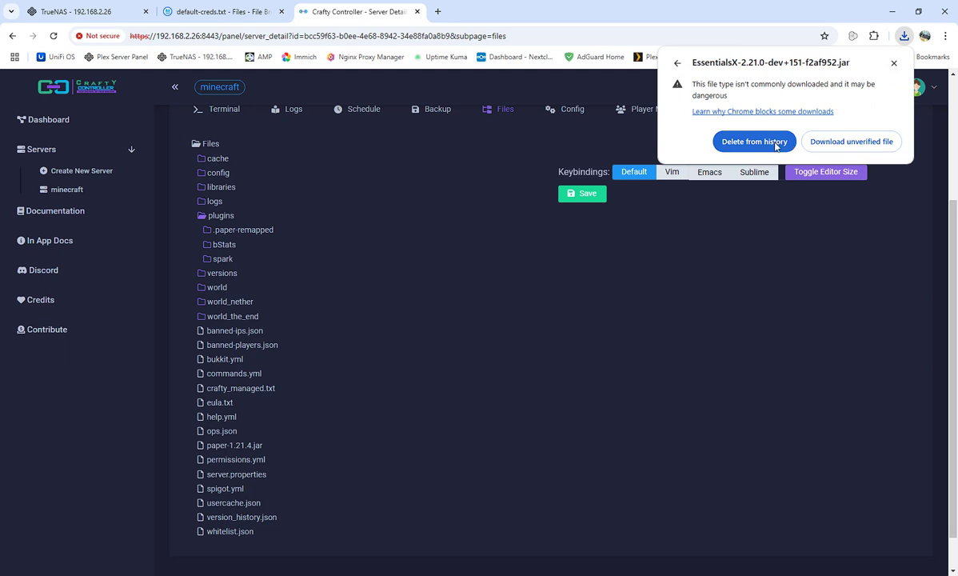
{"action": "left_click", "coordinate": [773, 148]}
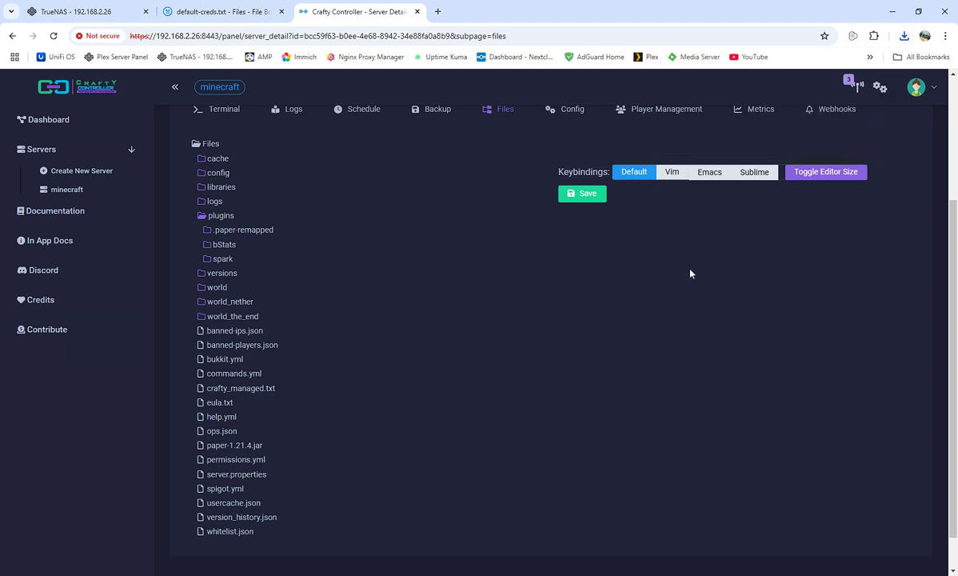
Start a file upload into the server's plugins folder from its context menu.
{"action": "scroll", "coordinate": [703, 355], "scroll_direction": "up", "scroll_amount": 3}
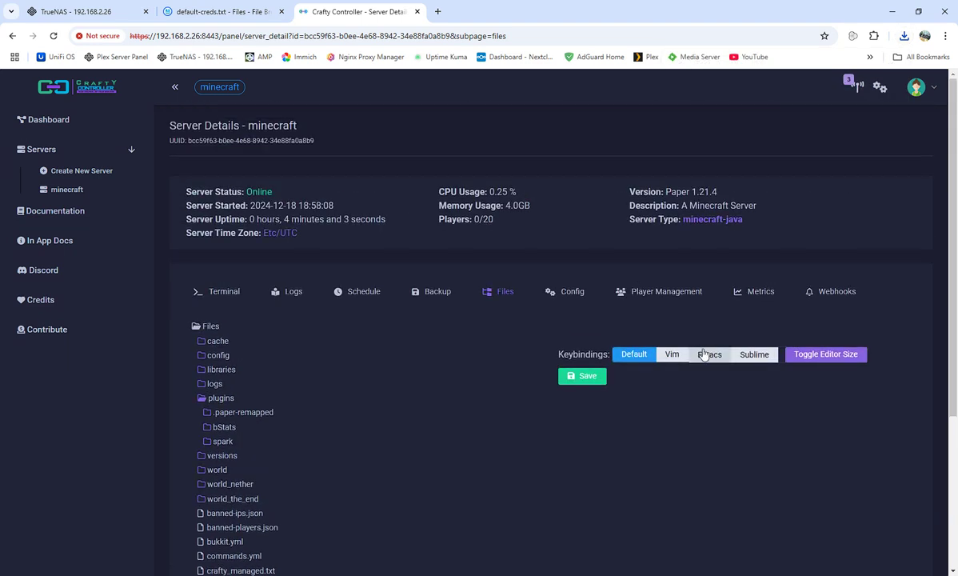
{"action": "scroll", "coordinate": [695, 386], "scroll_direction": "down", "scroll_amount": 3}
{"action": "scroll", "coordinate": [692, 433], "scroll_direction": "up", "scroll_amount": 3}
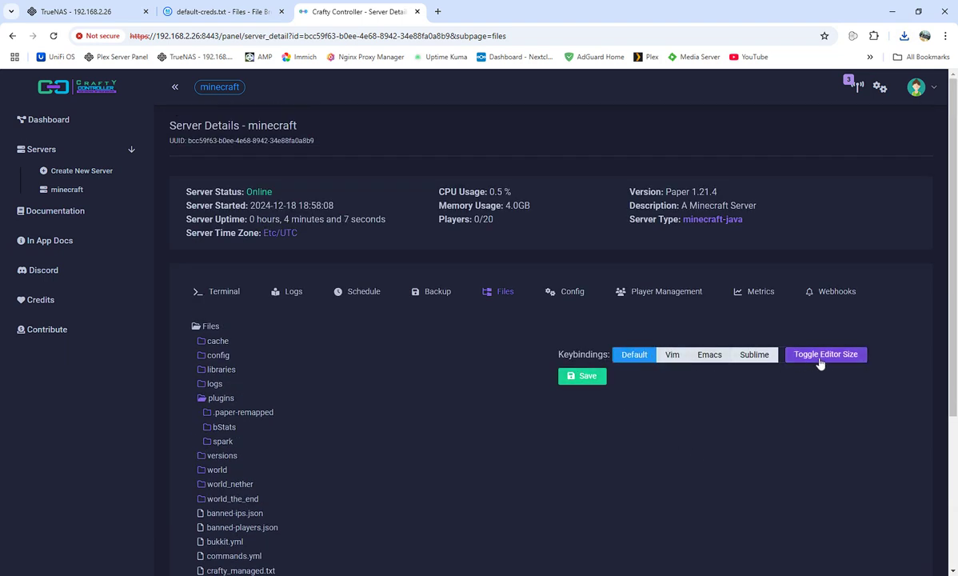
{"action": "left_click", "coordinate": [219, 399]}
{"action": "left_click", "coordinate": [219, 399]}
{"action": "right_click", "coordinate": [219, 399]}
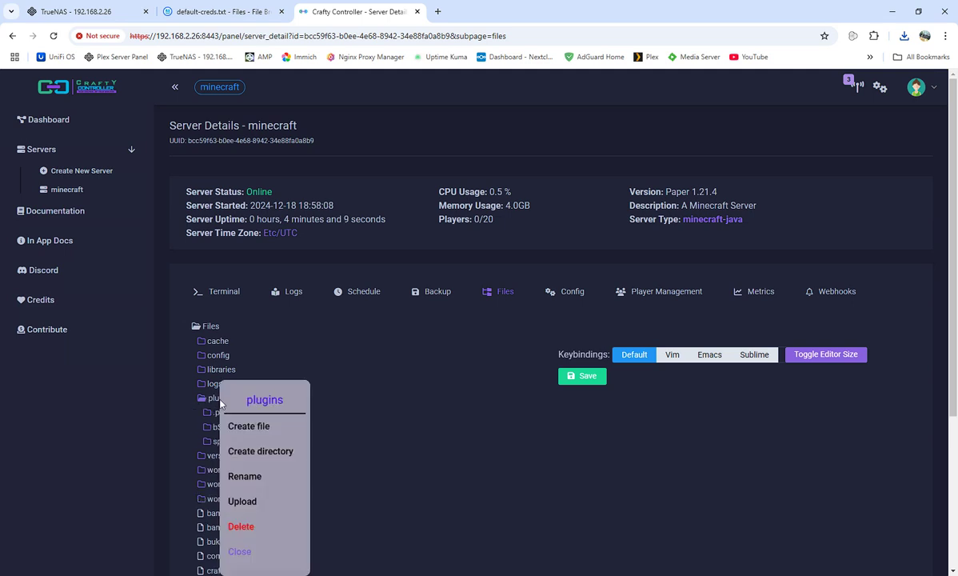
{"action": "left_click", "coordinate": [244, 504]}
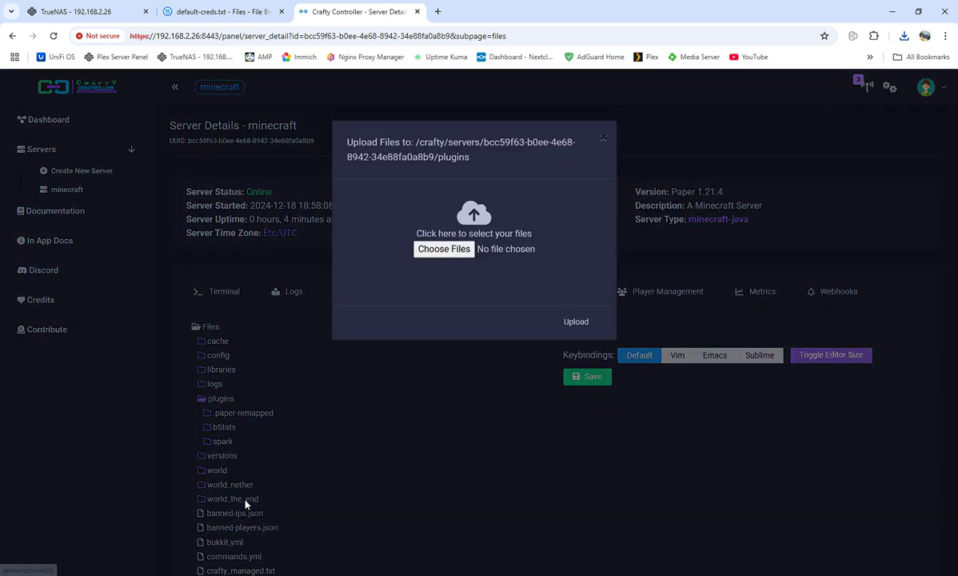
Pick EssentialsX-2.21.0-dev+151-f2af952.jar from Downloads and upload it to plugins.
{"action": "left_click", "coordinate": [444, 250]}
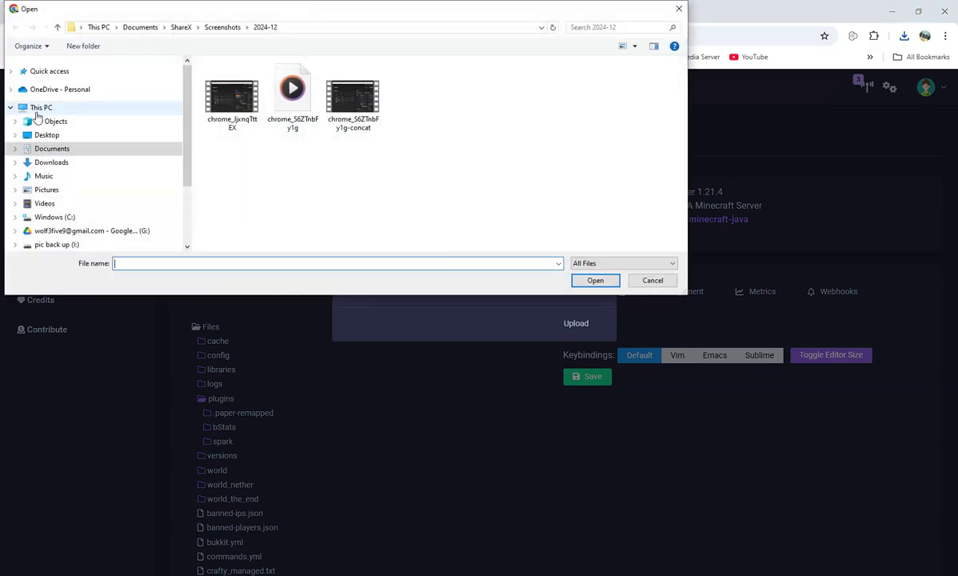
{"action": "left_click", "coordinate": [50, 164]}
{"action": "left_click", "coordinate": [356, 80]}
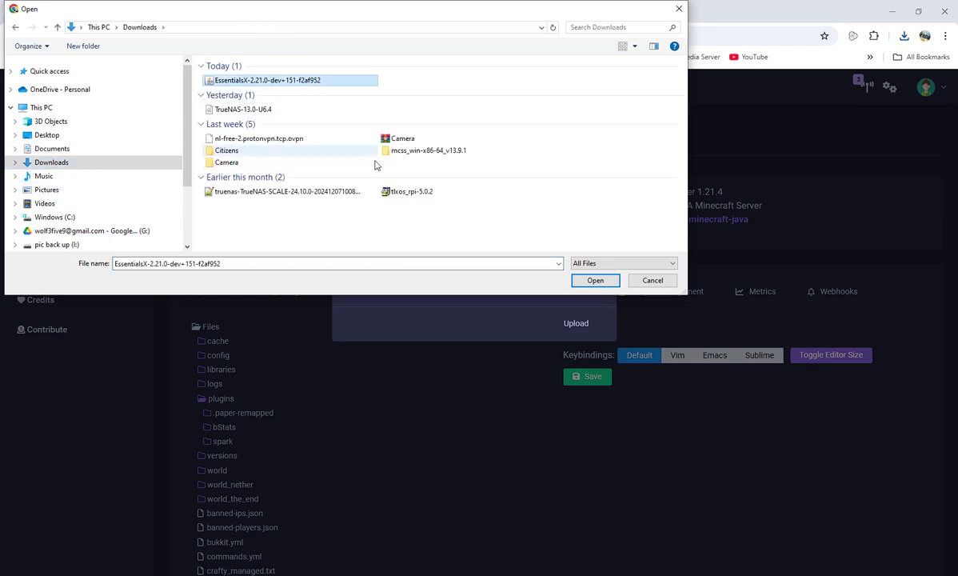
{"action": "left_click", "coordinate": [594, 280]}
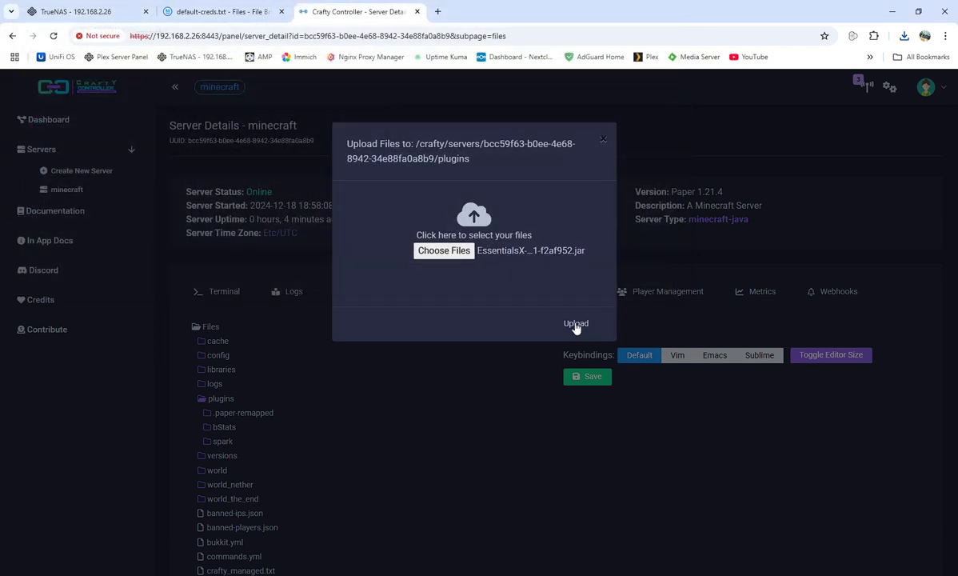
{"action": "left_click", "coordinate": [574, 324]}
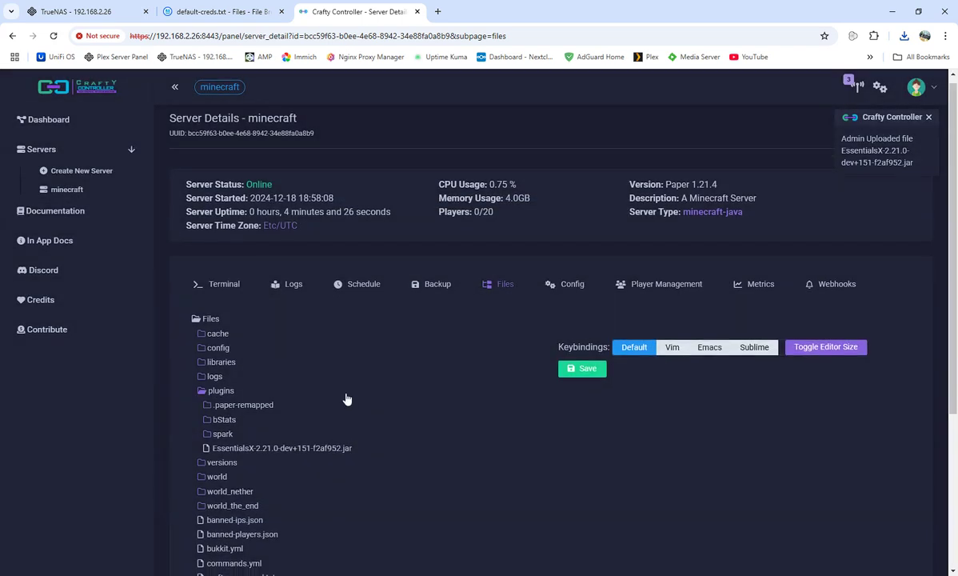
{"action": "scroll", "coordinate": [346, 398], "scroll_direction": "down", "scroll_amount": 1}
Restart the server from the Terminal tab so Essentials v2.21.0 gets enabled.
{"action": "left_click", "coordinate": [220, 237]}
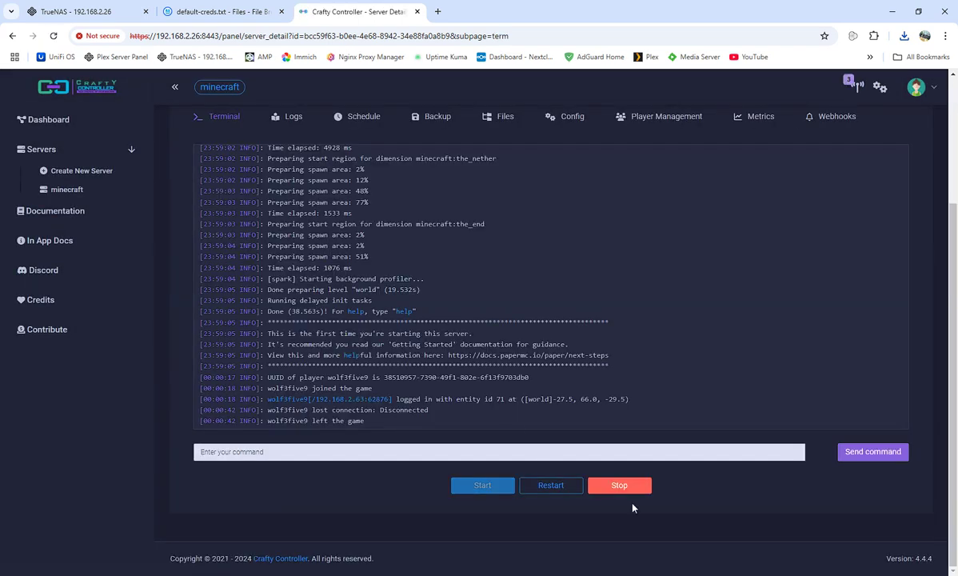
{"action": "left_click", "coordinate": [555, 490]}
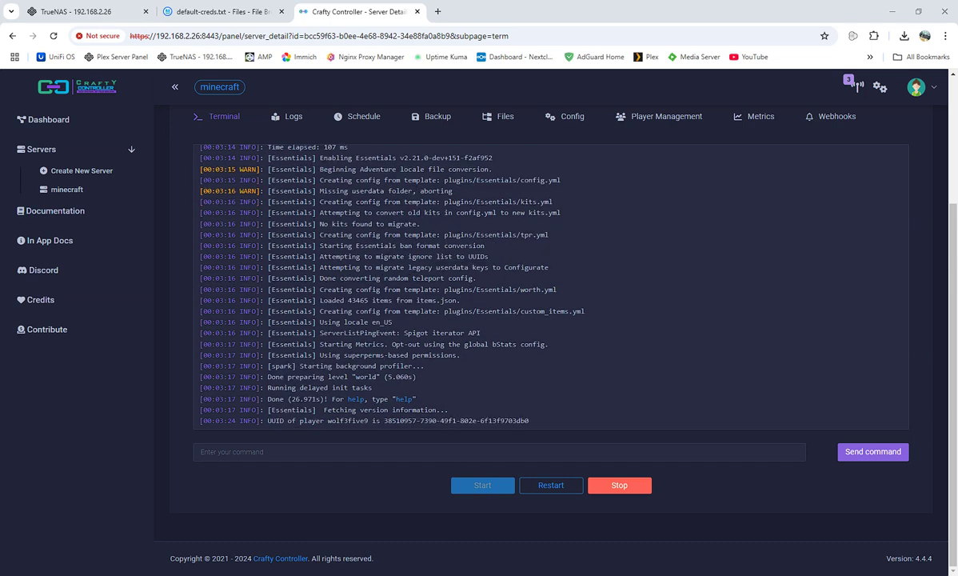
Reposition the game window and run /plugins in chat to confirm Essentials is listed.
{"action": "left_click_drag", "start_coordinate": [1, 152], "coordinate": [743, 109]}
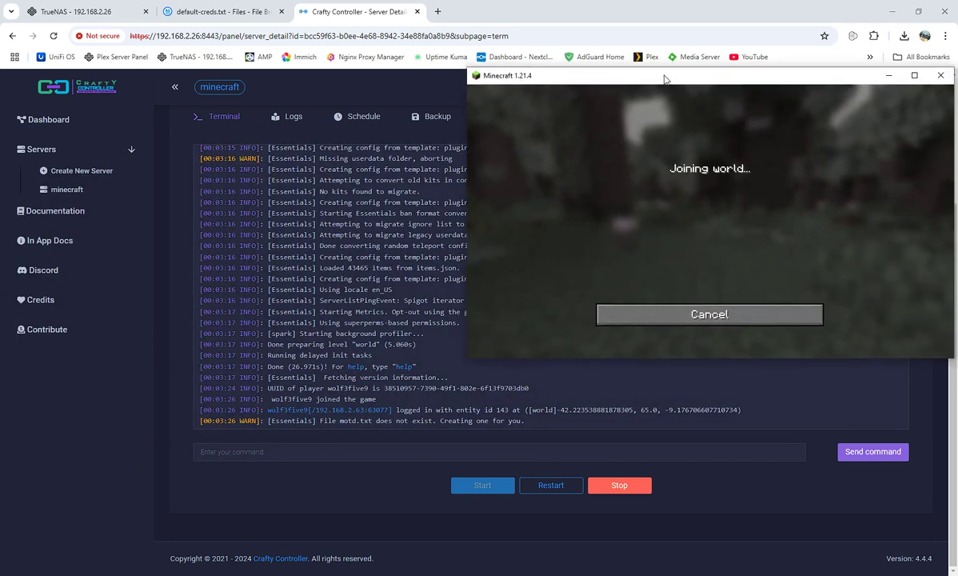
{"action": "left_click_drag", "start_coordinate": [663, 78], "coordinate": [645, 55]}
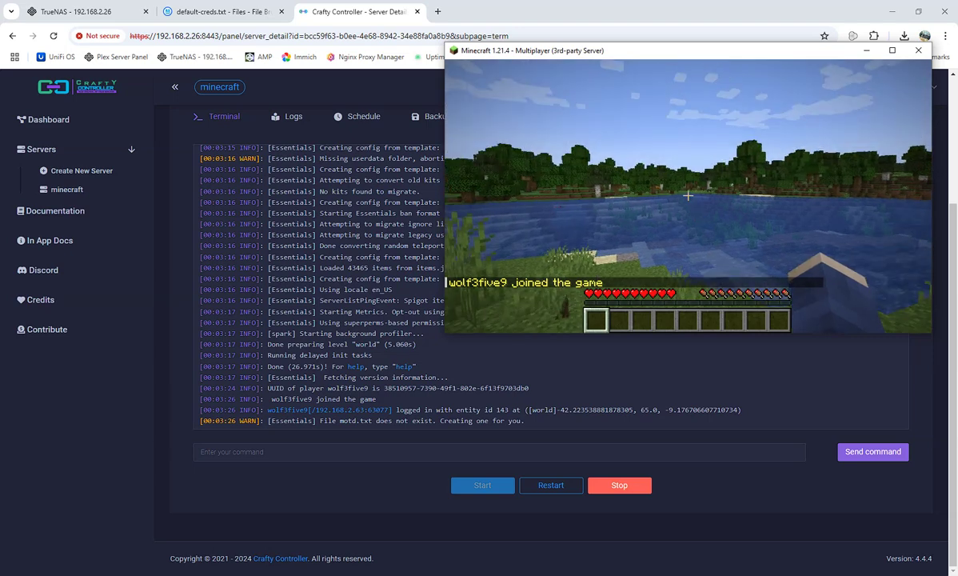
{"action": "type", "text": "t"}
{"action": "type", "text": "/?"}
{"action": "key", "text": "BackSpace"}
{"action": "type", "text": "plugins"}
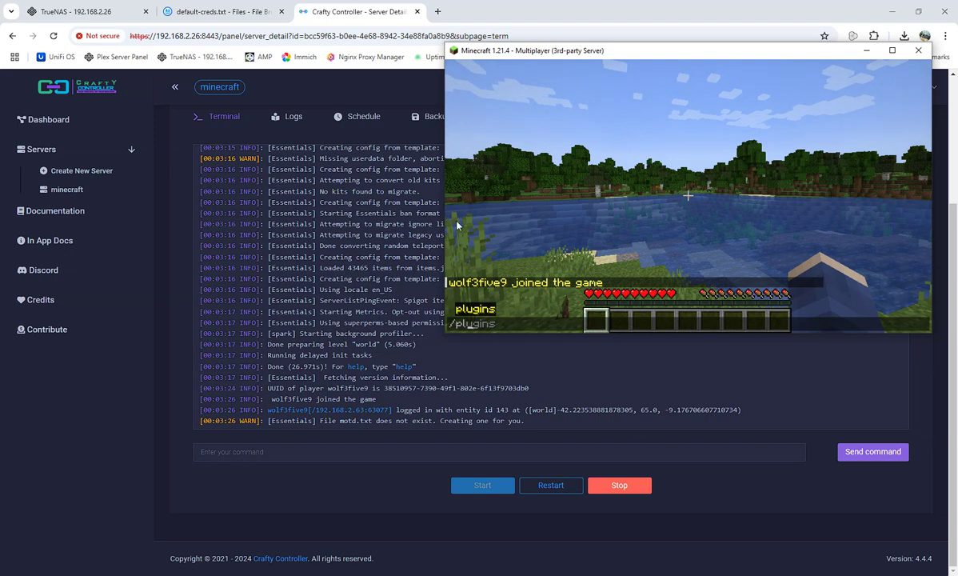
{"action": "left_click", "coordinate": [475, 311]}
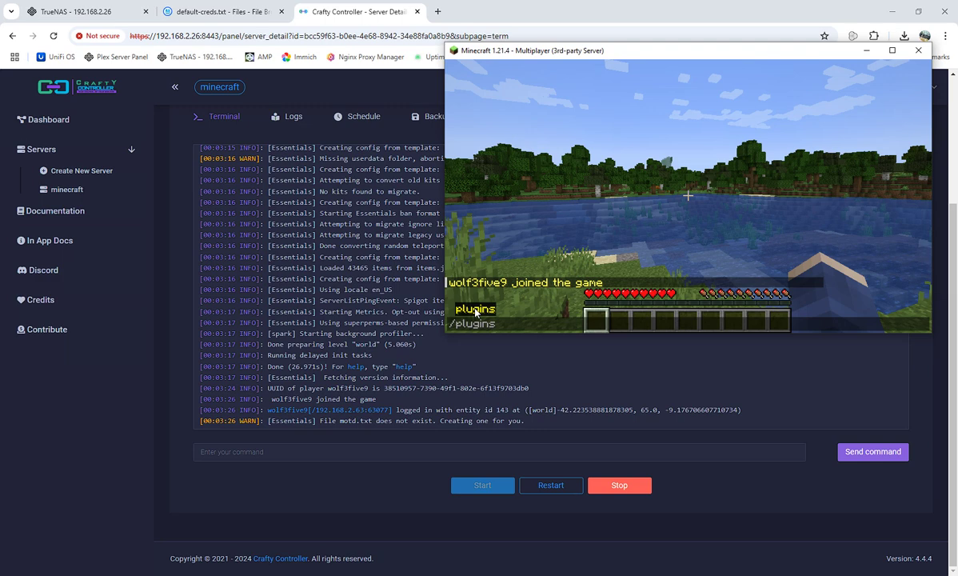
{"action": "key", "text": "Return"}
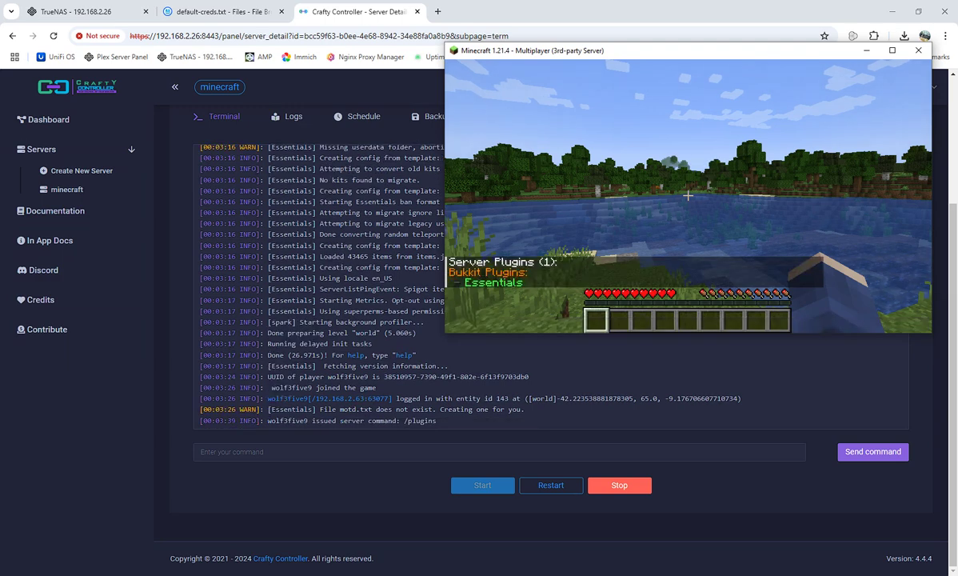
Disconnect from the server and minimize the Minecraft window.
{"action": "key", "text": "Escape"}
{"action": "left_click", "coordinate": [687, 257]}
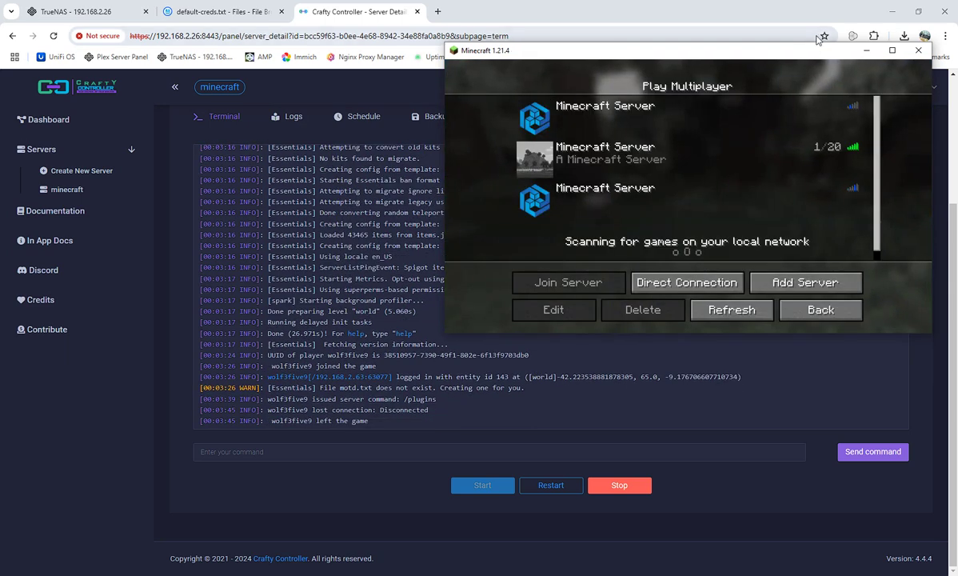
{"action": "left_click", "coordinate": [871, 52]}
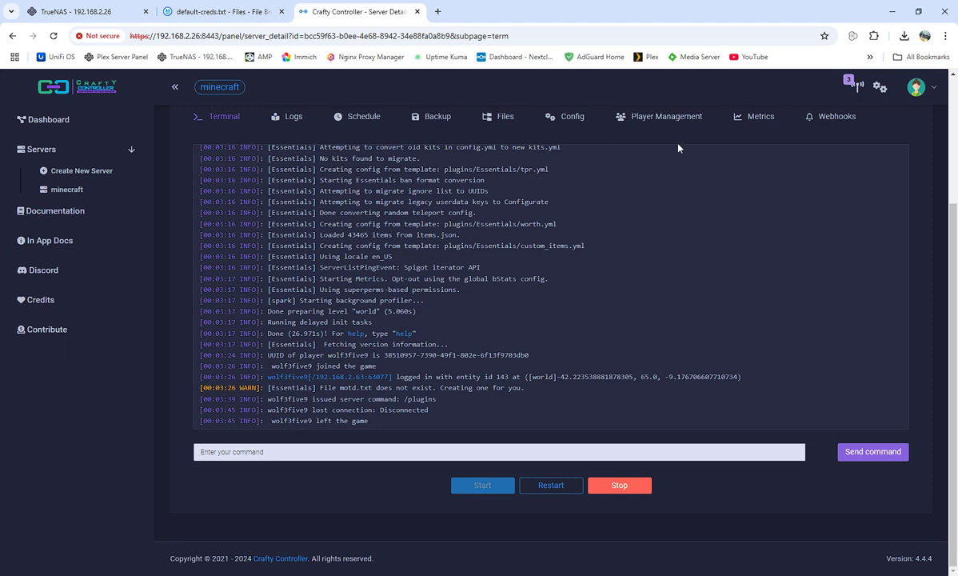
{"action": "scroll", "coordinate": [635, 362], "scroll_direction": "up", "scroll_amount": 3}
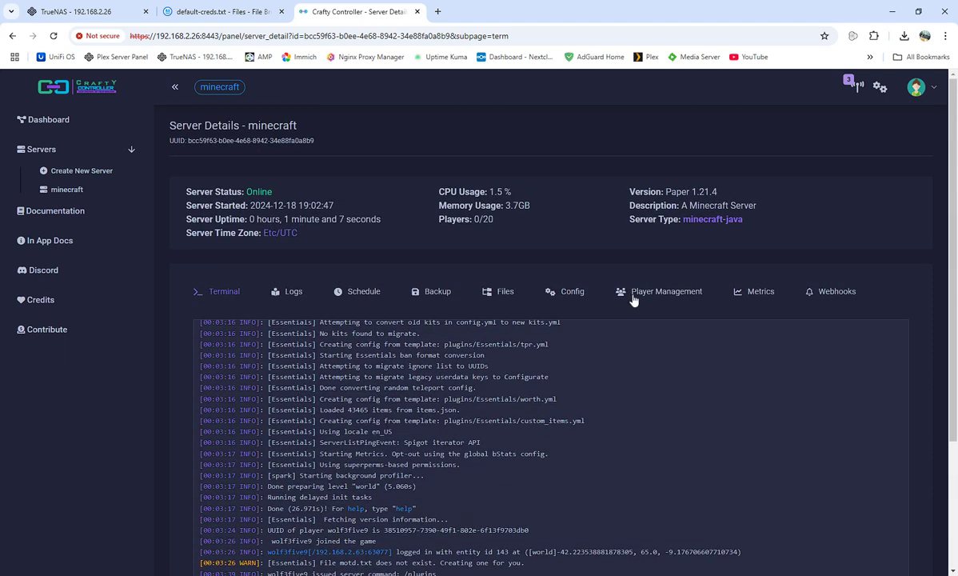
{"action": "left_click", "coordinate": [502, 291]}
{"action": "scroll", "coordinate": [312, 400], "scroll_direction": "down", "scroll_amount": 3}
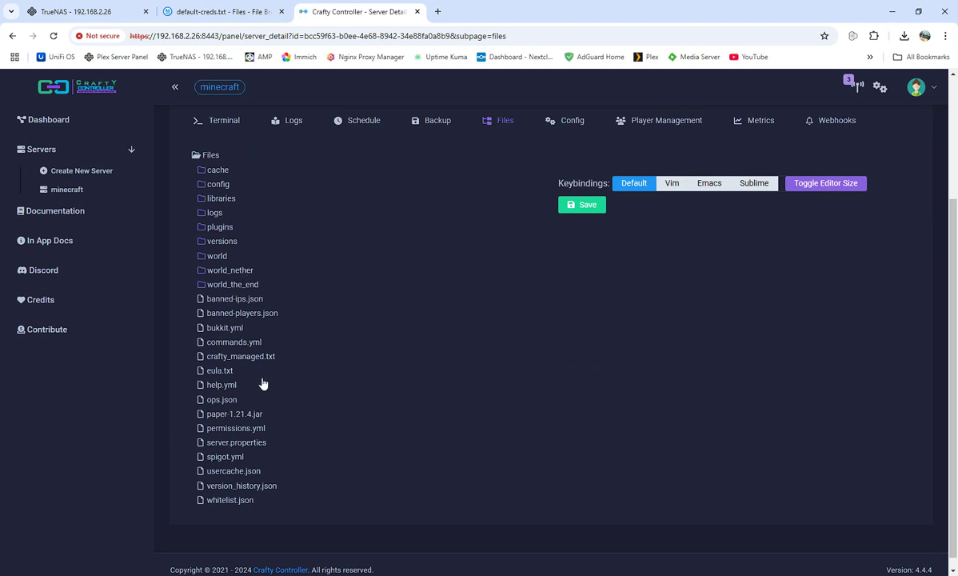
{"action": "left_click", "coordinate": [221, 401]}
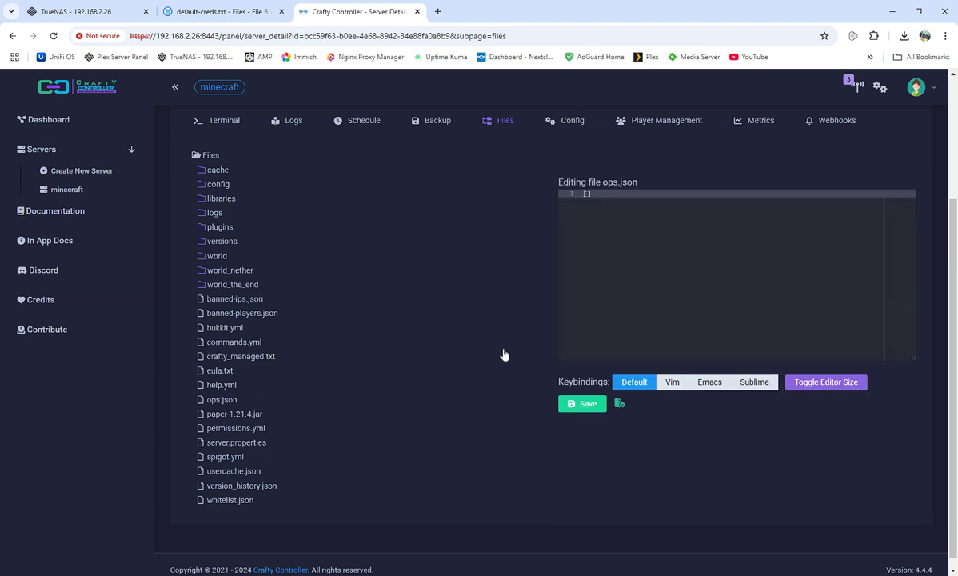
{"action": "left_click", "coordinate": [224, 121]}
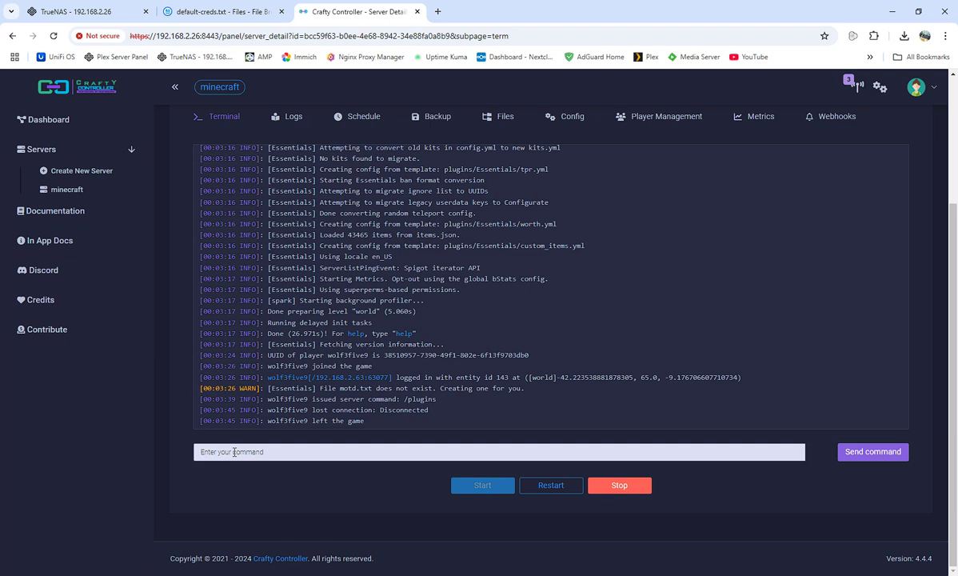
Run op with the player's username in the terminal to make them a server operator.
{"action": "type", "text": "cc"}
{"action": "type", "text": "iv"}
{"action": "type", "text": "e9"}
{"action": "key", "text": "Return"}
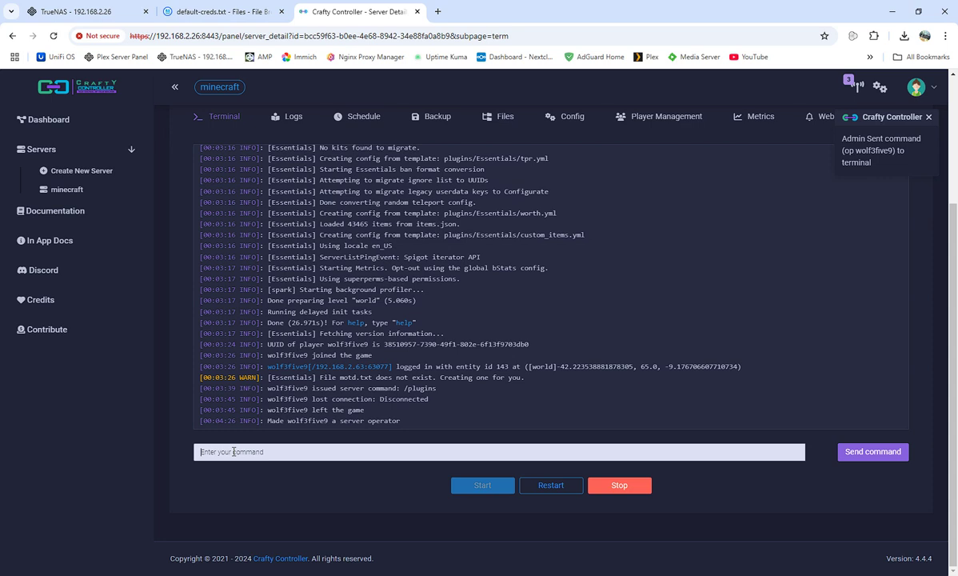
Open the Crafty documentation site, then close it and return to the server page.
{"action": "left_click", "coordinate": [44, 221]}
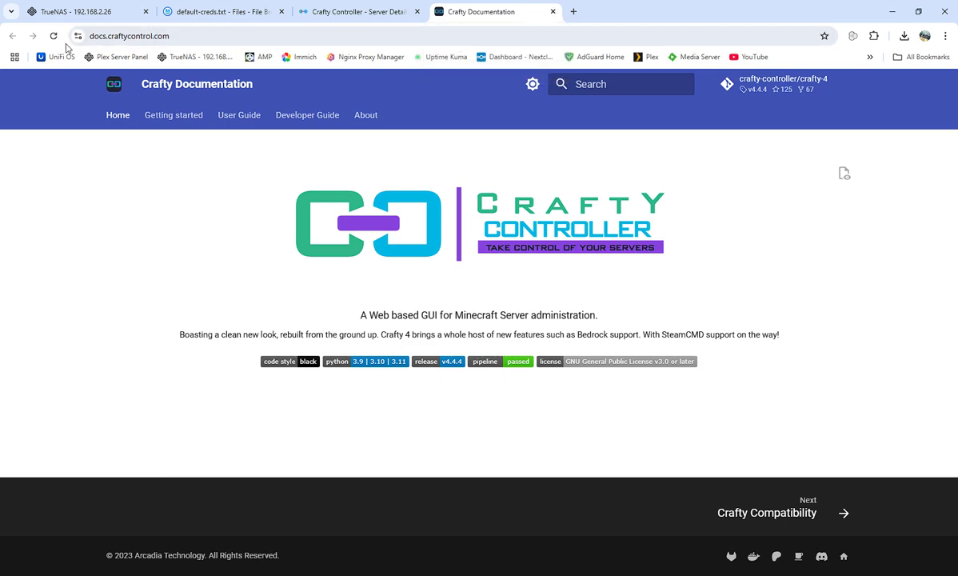
{"action": "left_click", "coordinate": [552, 12]}
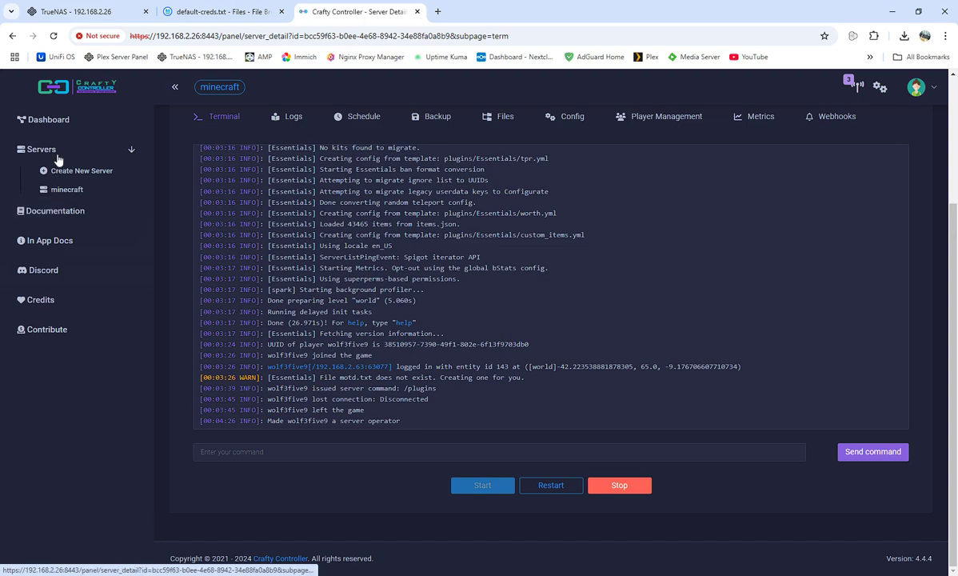
{"action": "scroll", "coordinate": [652, 274], "scroll_direction": "up", "scroll_amount": 5}
{"action": "scroll", "coordinate": [652, 276], "scroll_direction": "up", "scroll_amount": 8}
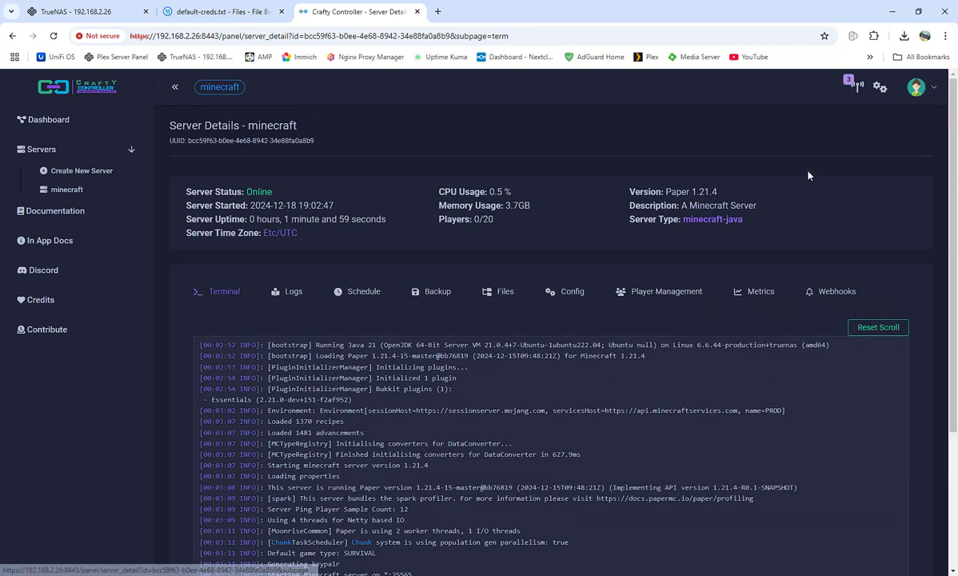
Check the notification center and account menu, then return to the Dashboard.
{"action": "left_click", "coordinate": [853, 83]}
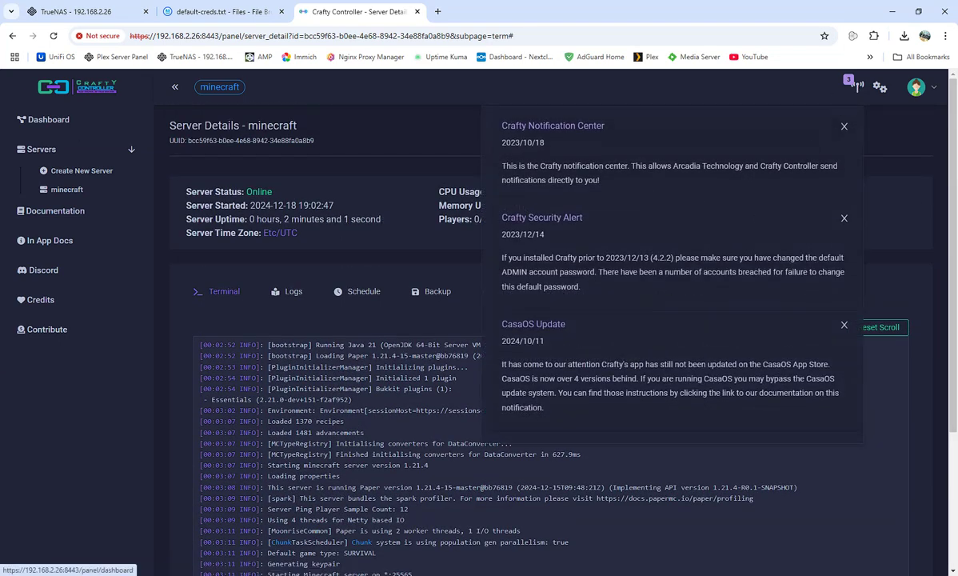
{"action": "left_click", "coordinate": [463, 79]}
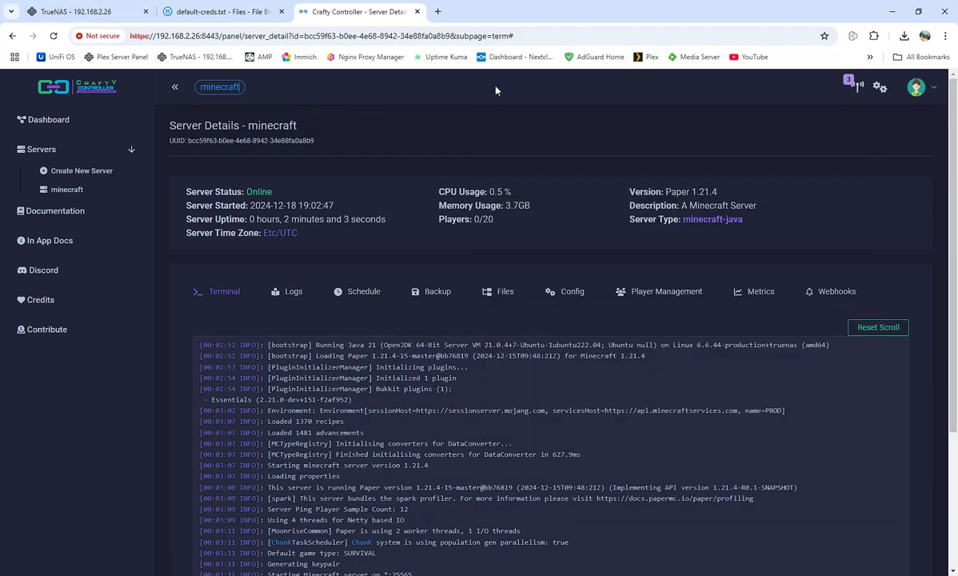
{"action": "left_click", "coordinate": [922, 89]}
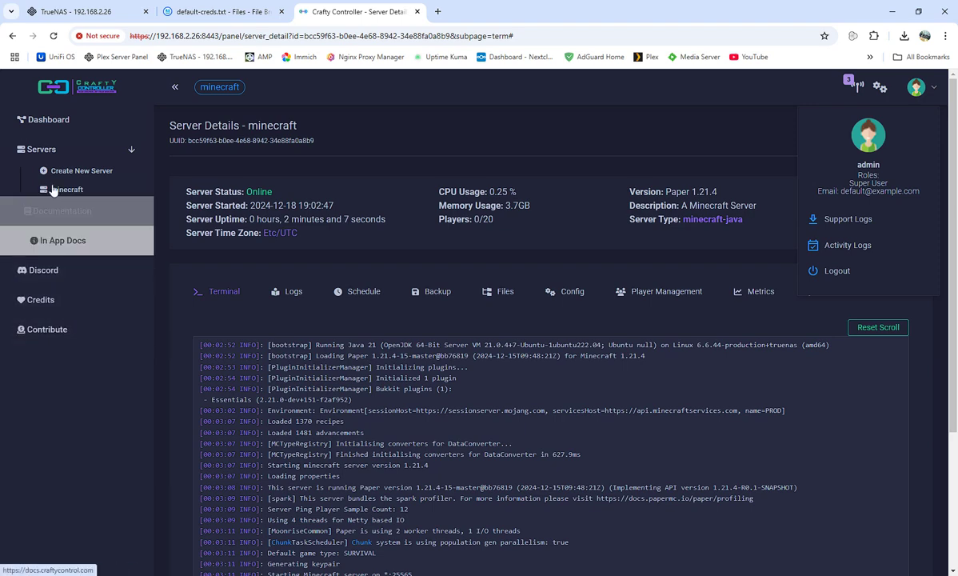
{"action": "left_click", "coordinate": [48, 119]}
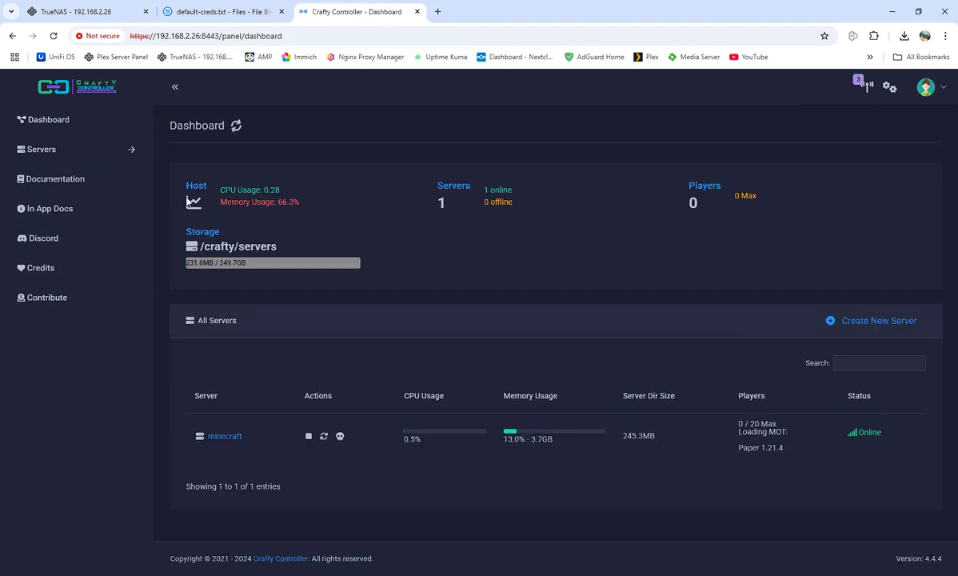
Open Panel Config, look over the admin user's settings page, and return to Panel Config.
{"action": "left_click", "coordinate": [892, 89]}
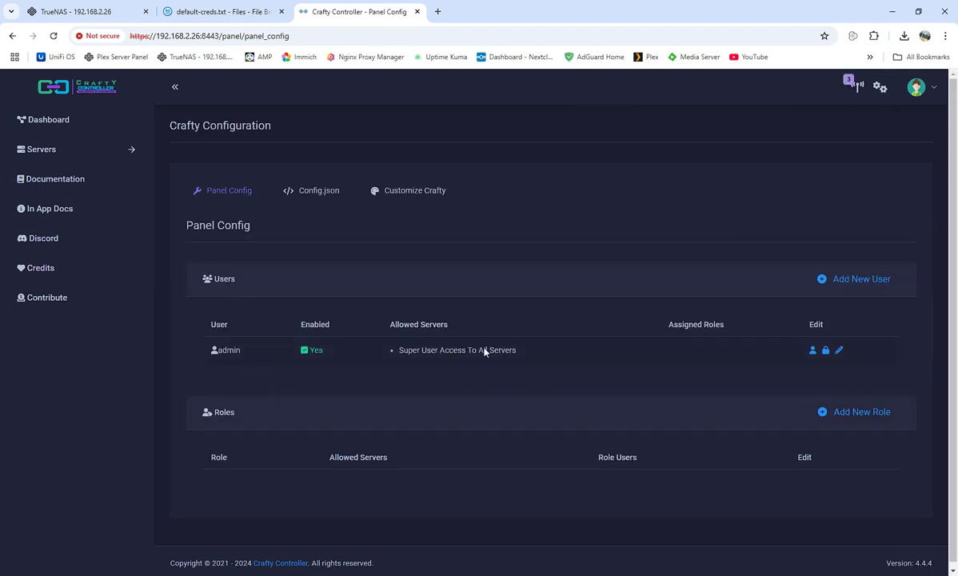
{"action": "left_click", "coordinate": [840, 352]}
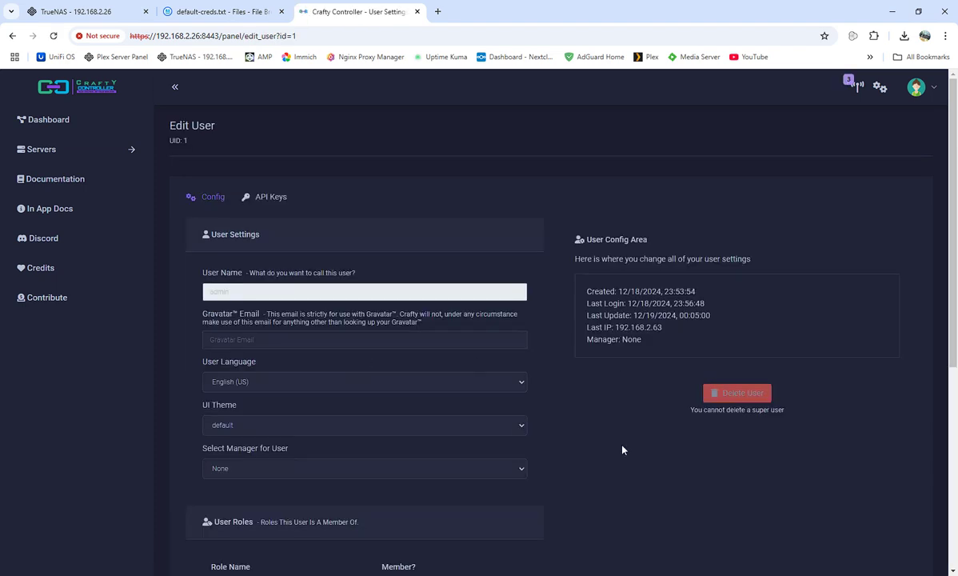
{"action": "scroll", "coordinate": [485, 344], "scroll_direction": "down", "scroll_amount": 5}
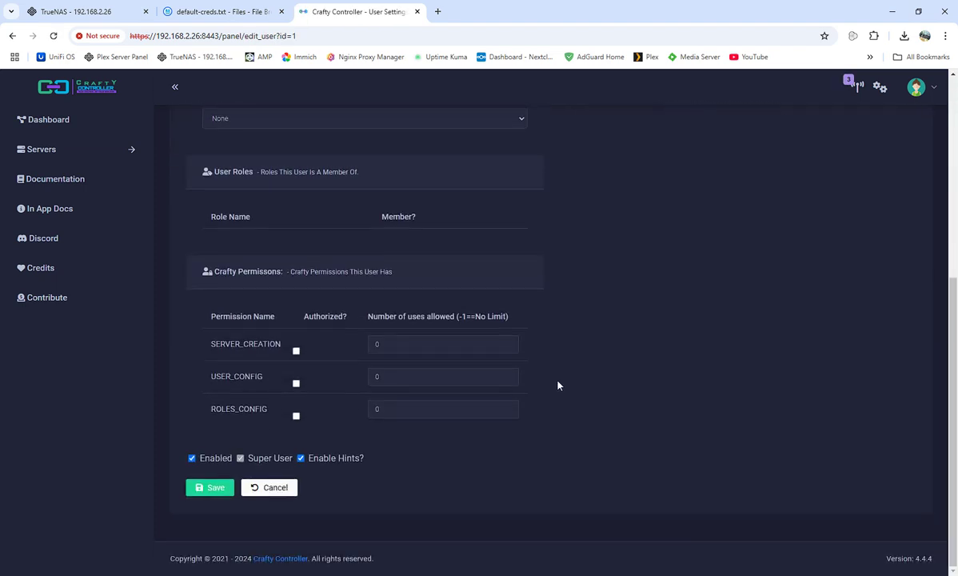
{"action": "scroll", "coordinate": [558, 386], "scroll_direction": "up", "scroll_amount": 5}
{"action": "scroll", "coordinate": [560, 368], "scroll_direction": "up", "scroll_amount": 1}
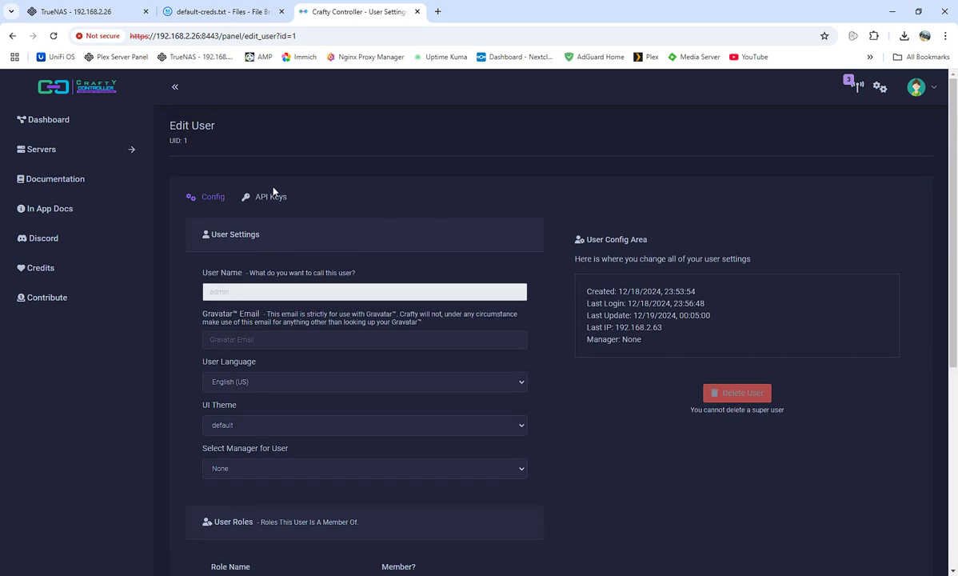
{"action": "left_click", "coordinate": [880, 88]}
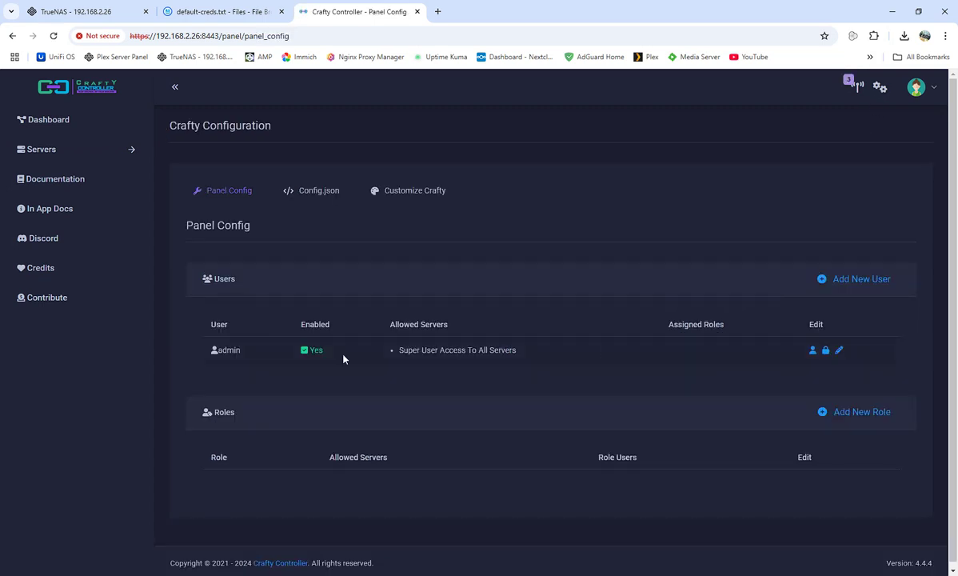
Enter and confirm a new password for the admin account.
{"action": "left_click", "coordinate": [826, 350]}
{"action": "left_click", "coordinate": [440, 160]}
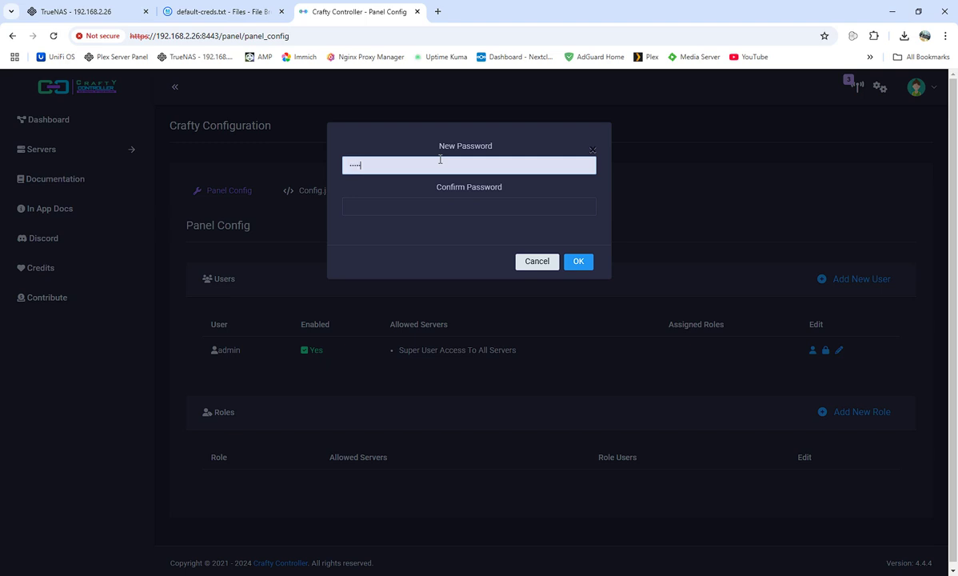
{"action": "left_click", "coordinate": [442, 203]}
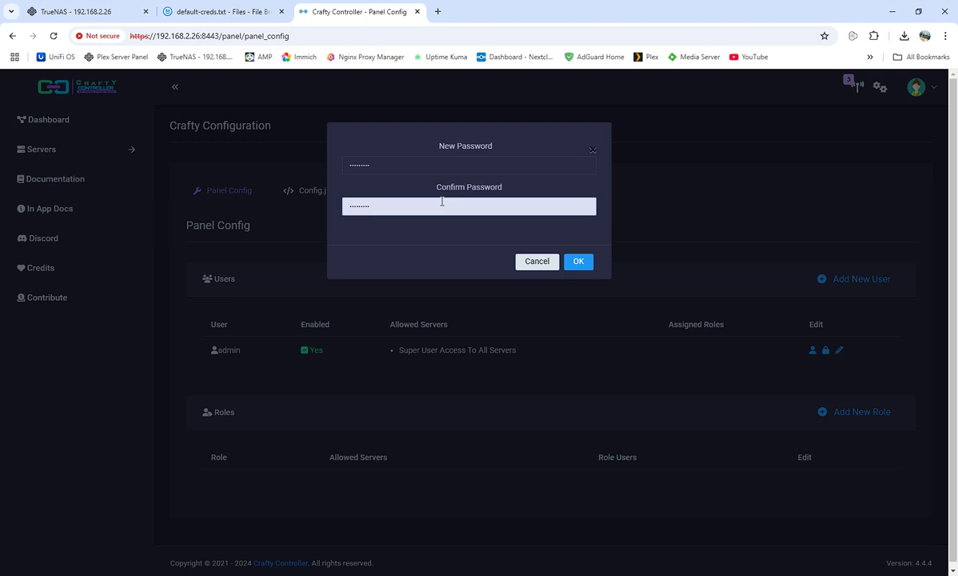
{"action": "left_click", "coordinate": [580, 266]}
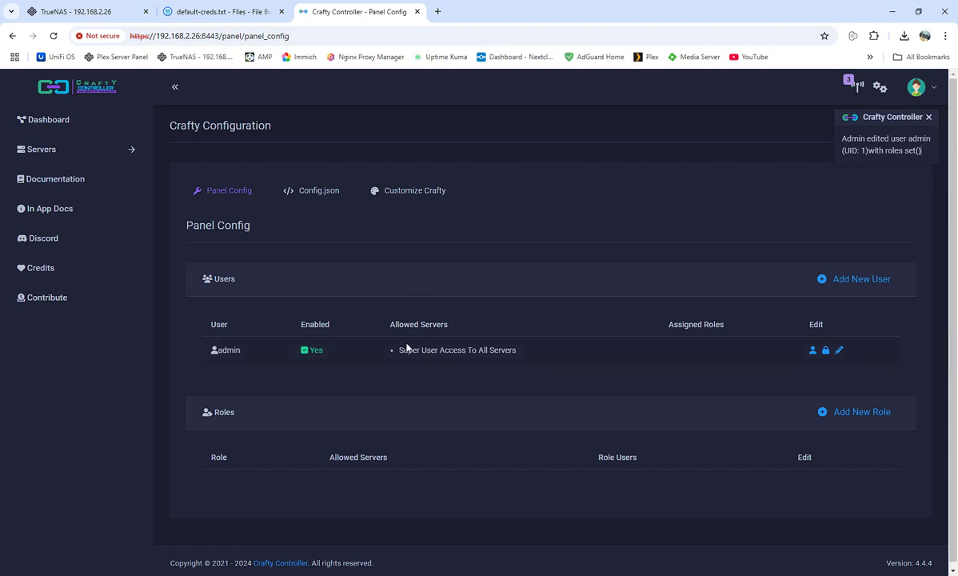
Look over the Add New User form, then return to the Dashboard with minecraft online at 0/20 players.
{"action": "left_click", "coordinate": [832, 280]}
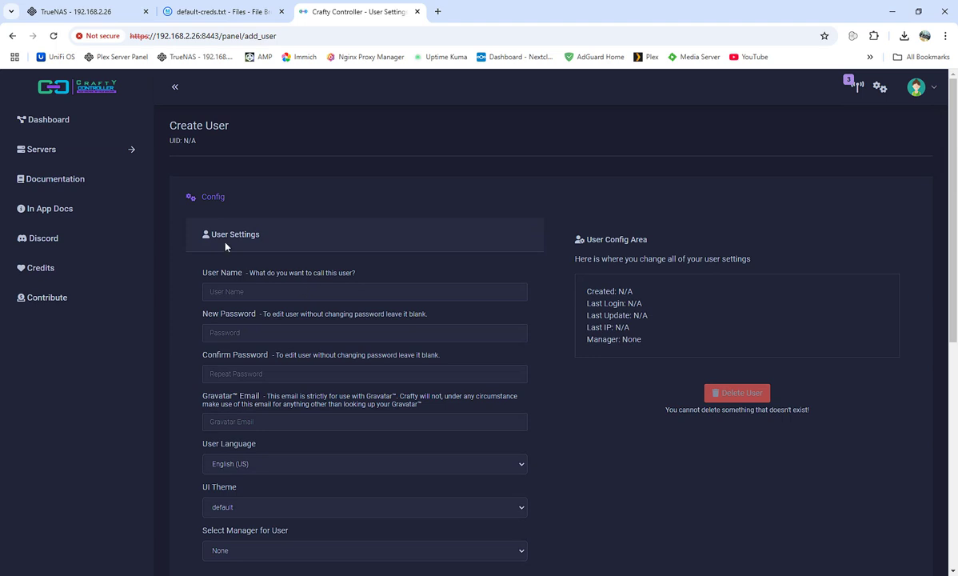
{"action": "scroll", "coordinate": [306, 346], "scroll_direction": "down", "scroll_amount": 2}
{"action": "scroll", "coordinate": [378, 319], "scroll_direction": "down", "scroll_amount": 1}
{"action": "scroll", "coordinate": [616, 377], "scroll_direction": "up", "scroll_amount": 2}
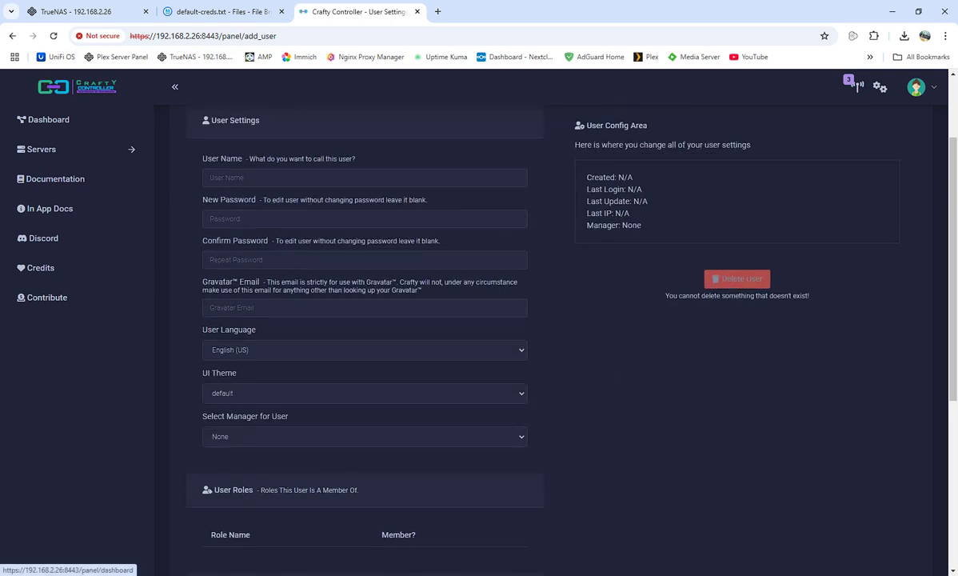
{"action": "left_click", "coordinate": [12, 36]}
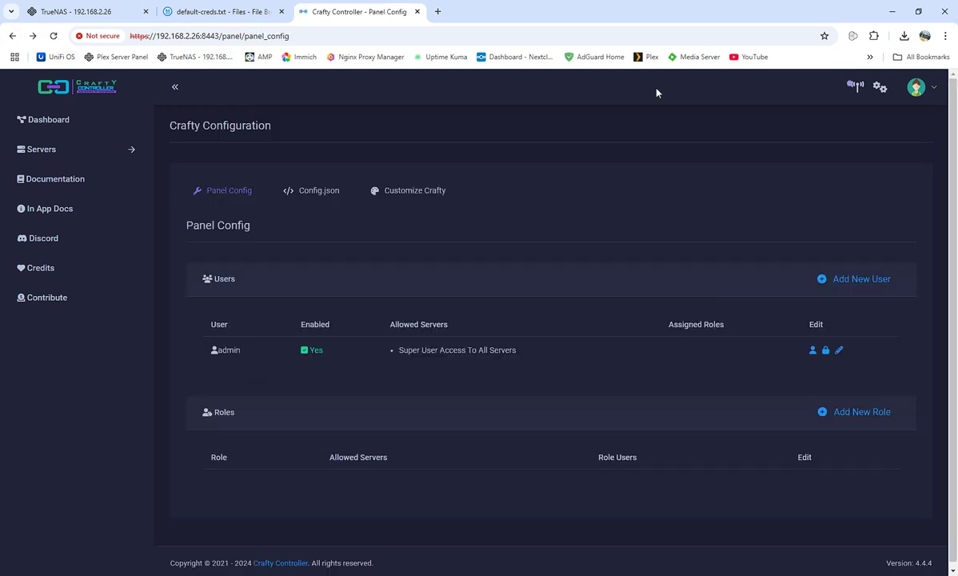
{"action": "left_click", "coordinate": [44, 120]}
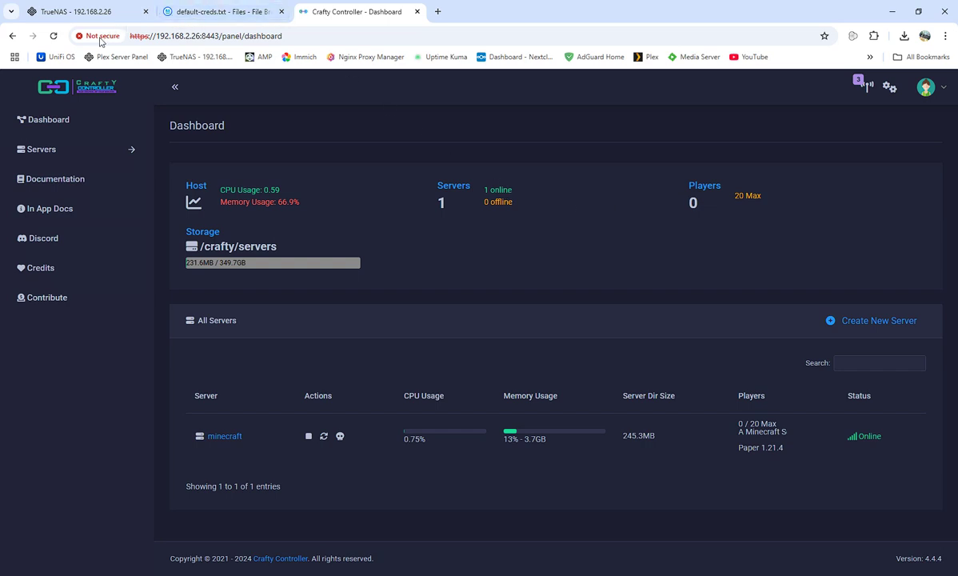
Reload the page and return to the Dashboard, where minecraft now shows offline.
{"action": "left_click", "coordinate": [53, 36]}
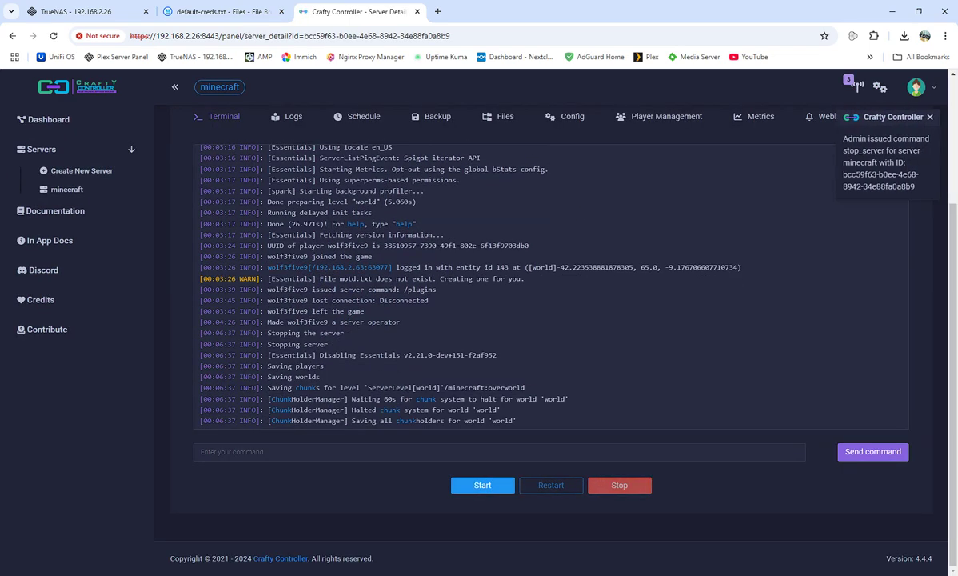
{"action": "left_click", "coordinate": [53, 121]}
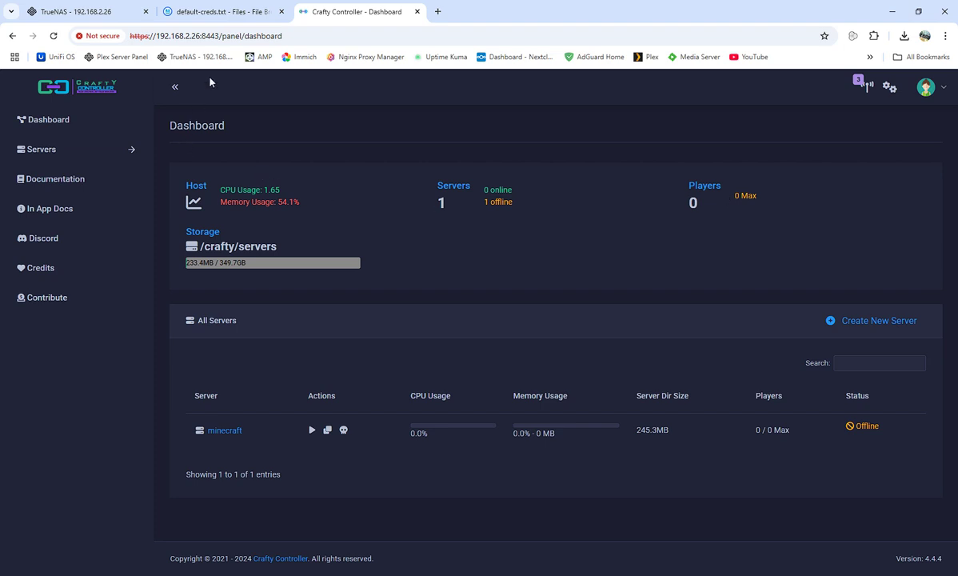
Close the Crafty and default-creds.txt tabs, log back into TrueNAS, and dismiss the leftover logs dialogs.
{"action": "left_click", "coordinate": [417, 12]}
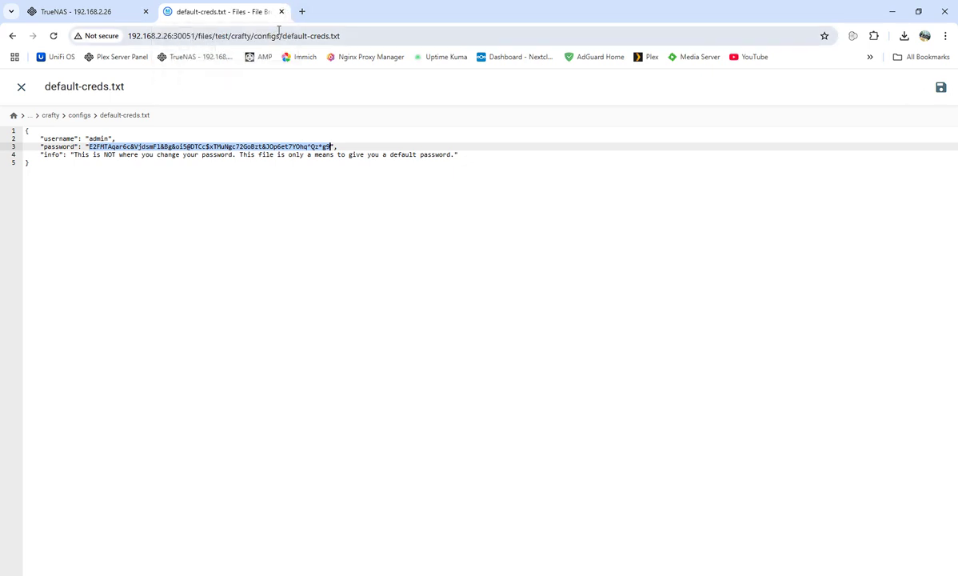
{"action": "left_click", "coordinate": [283, 12]}
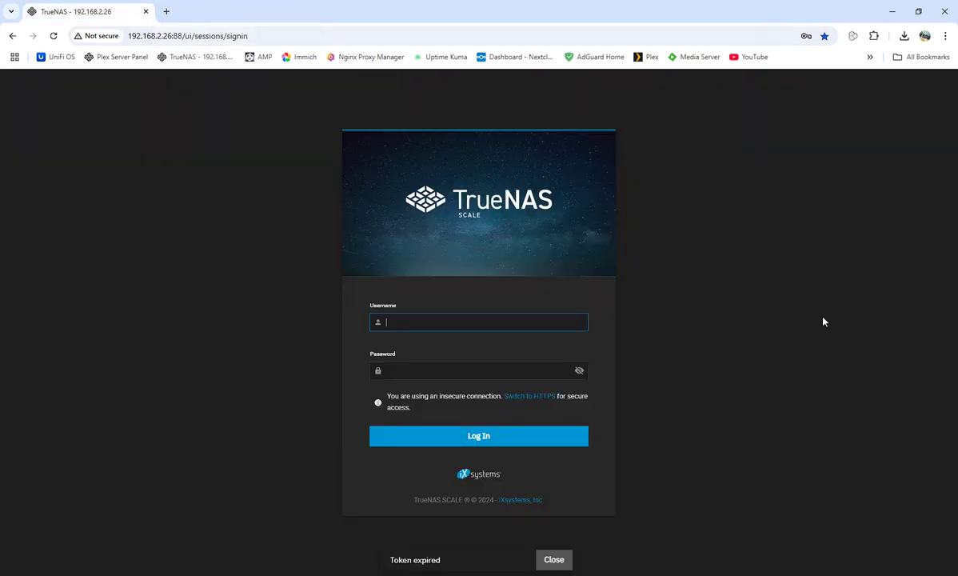
{"action": "left_click", "coordinate": [423, 324]}
{"action": "left_click", "coordinate": [468, 346]}
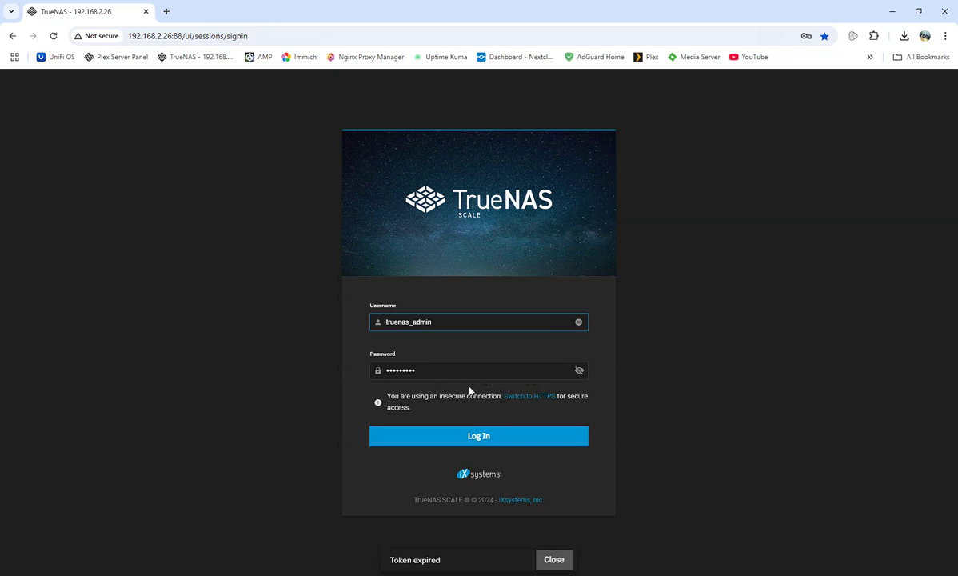
{"action": "left_click", "coordinate": [472, 436]}
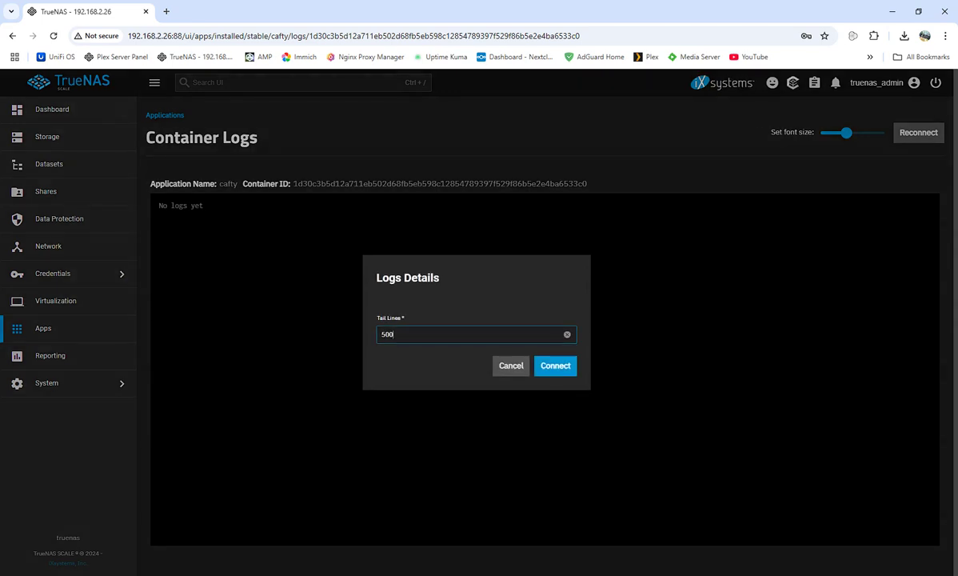
{"action": "left_click", "coordinate": [521, 365]}
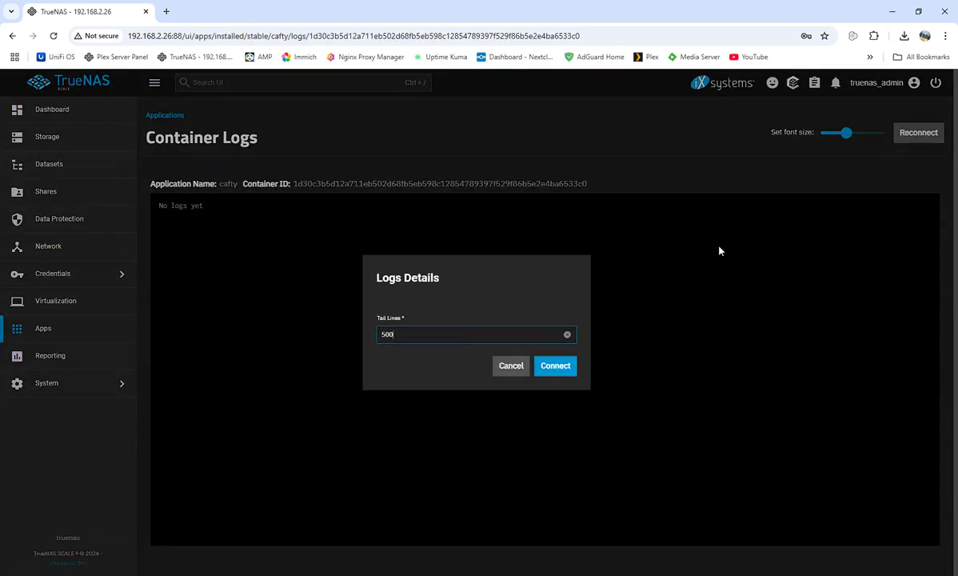
{"action": "left_click", "coordinate": [676, 233]}
{"action": "left_click", "coordinate": [67, 335]}
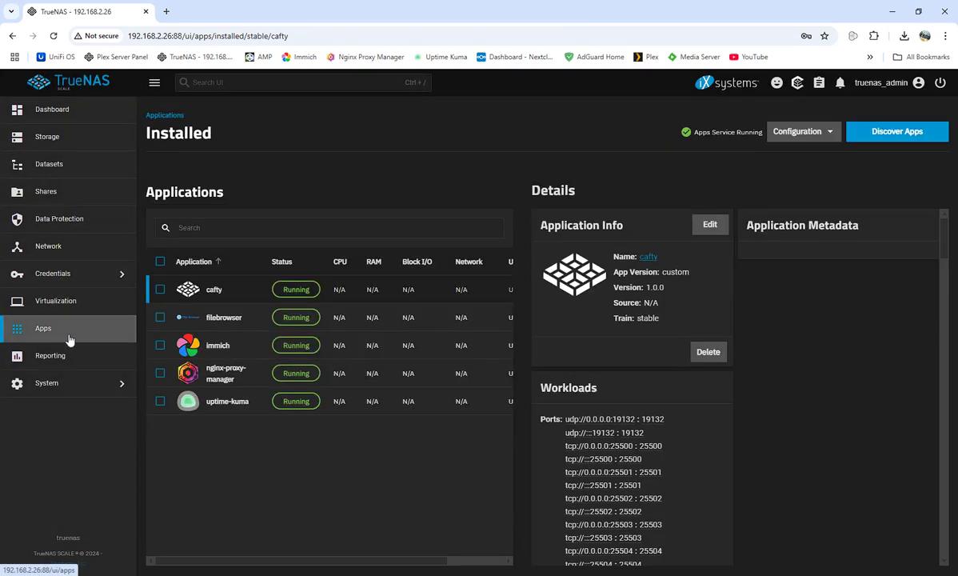